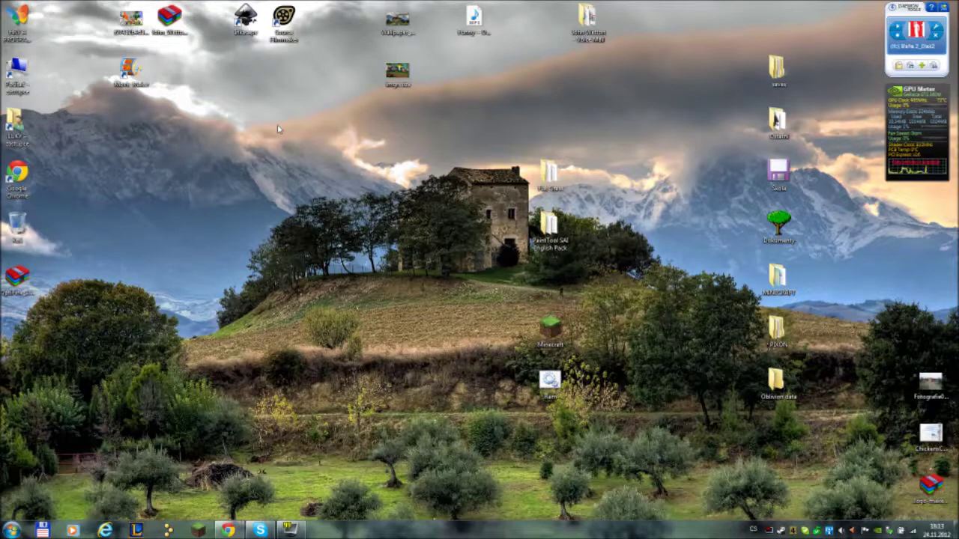
Open a maximized Chrome window and go to google.cz.
double_click(18, 176)
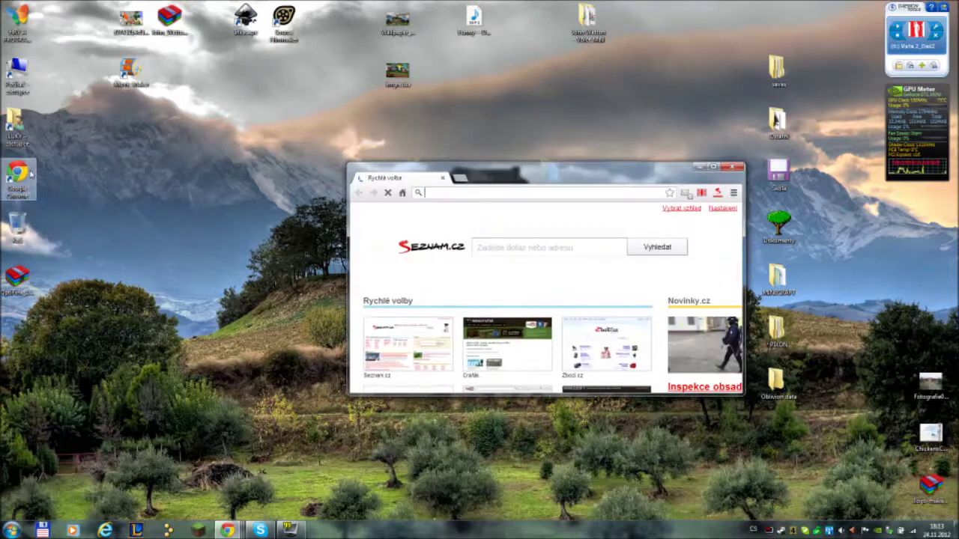
left_click(712, 167)
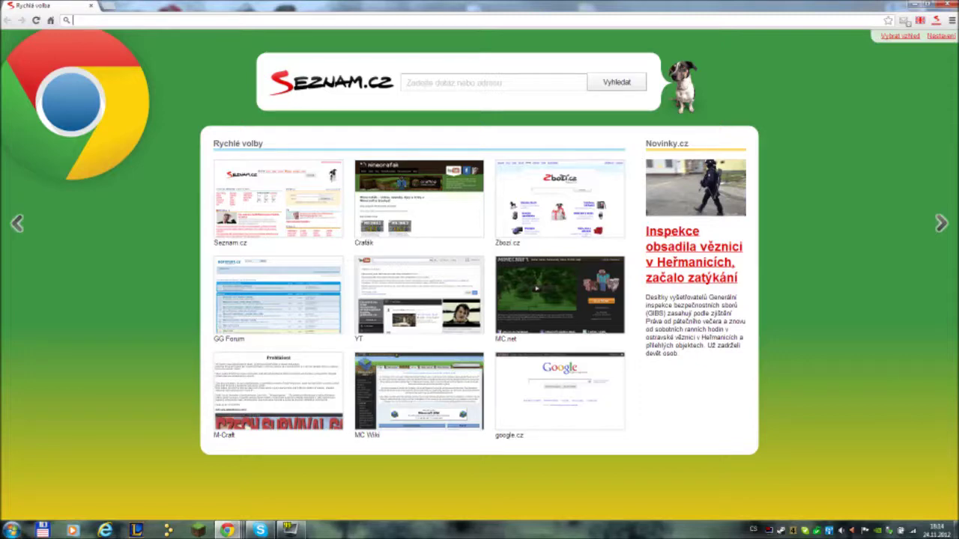
type("google.cz")
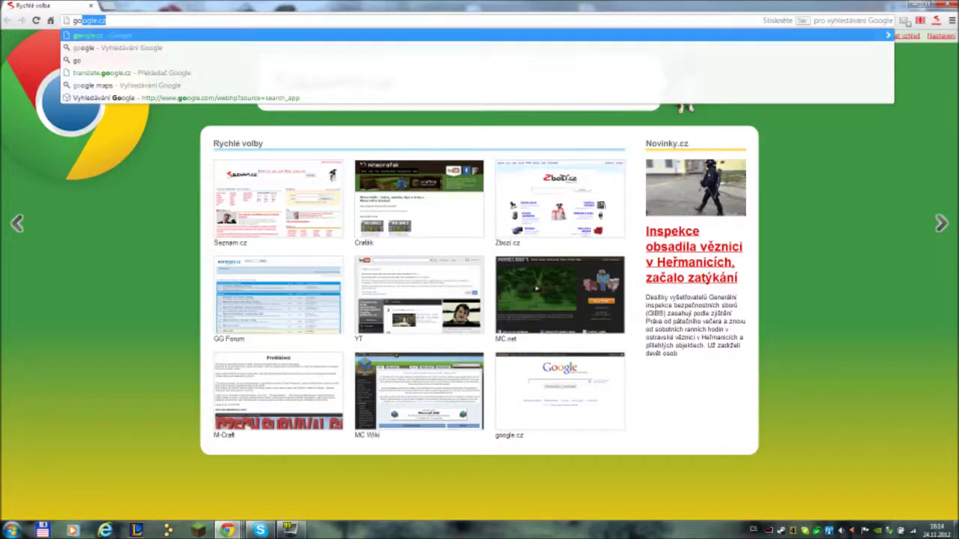
key("Return")
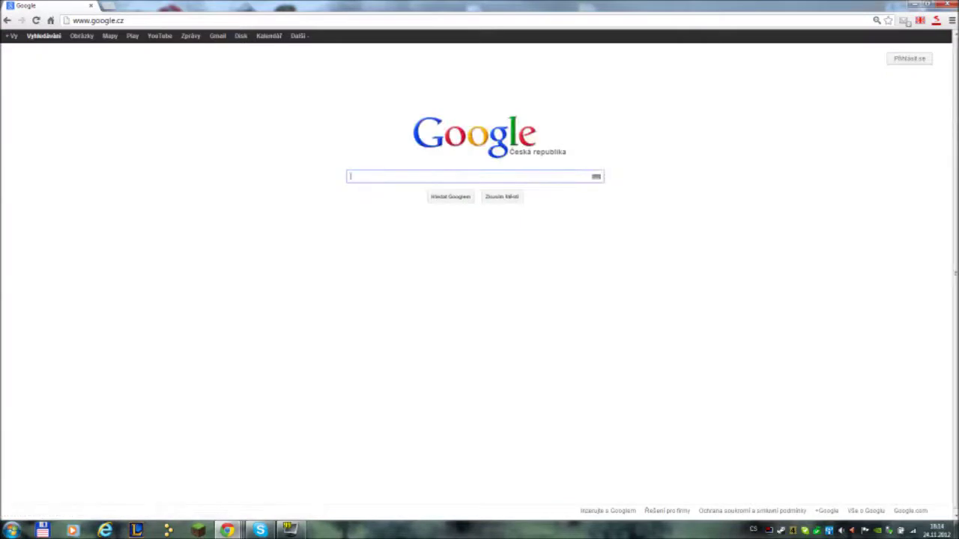
Search Google Images for "blue background".
left_click(85, 37)
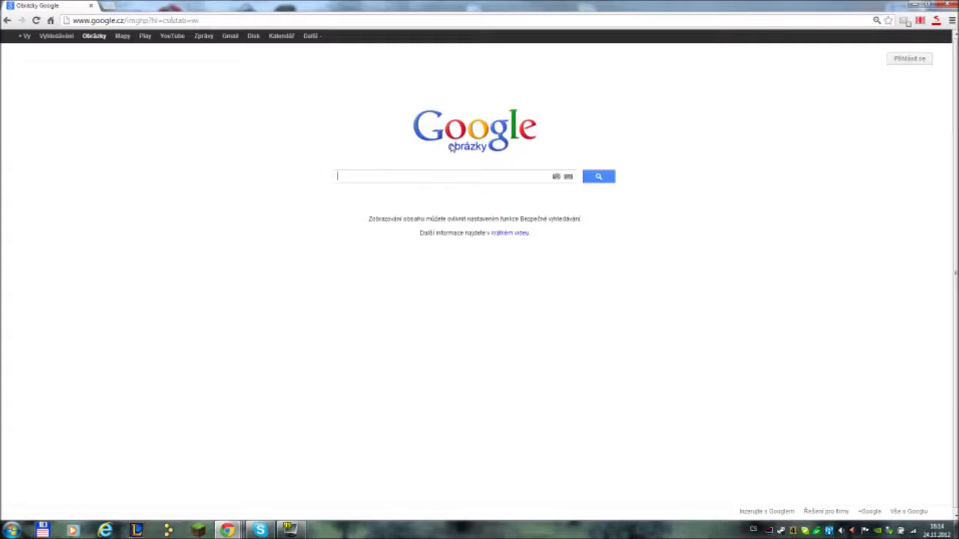
type("blue ")
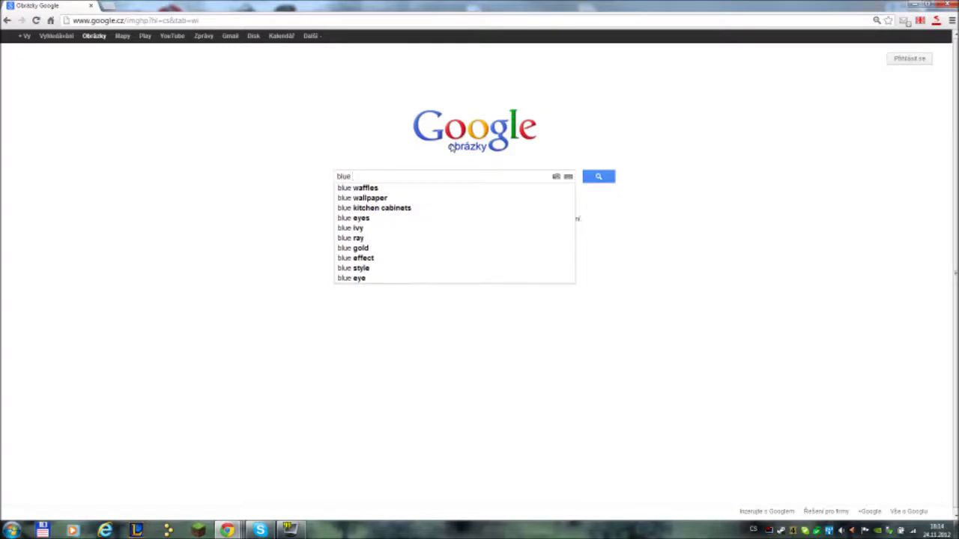
type("back")
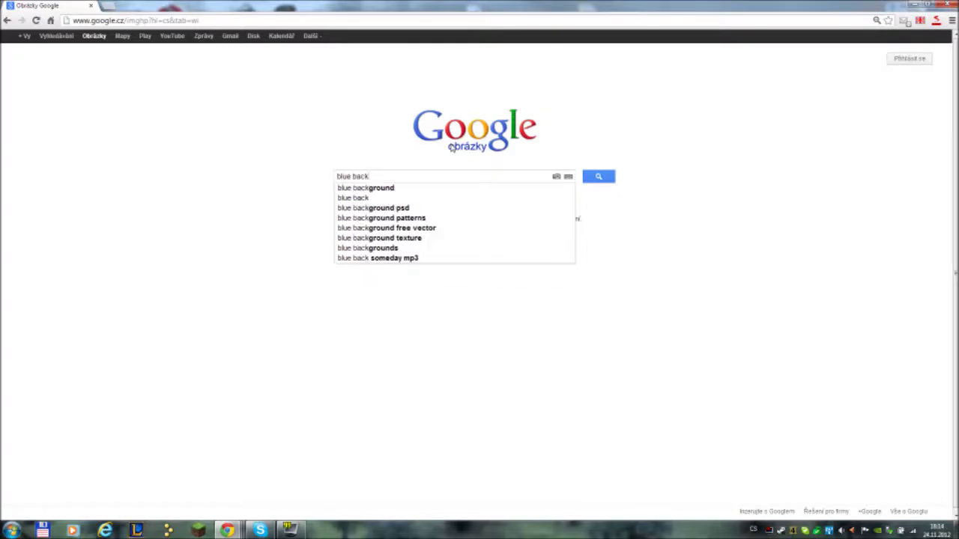
key("Down")
key("Return")
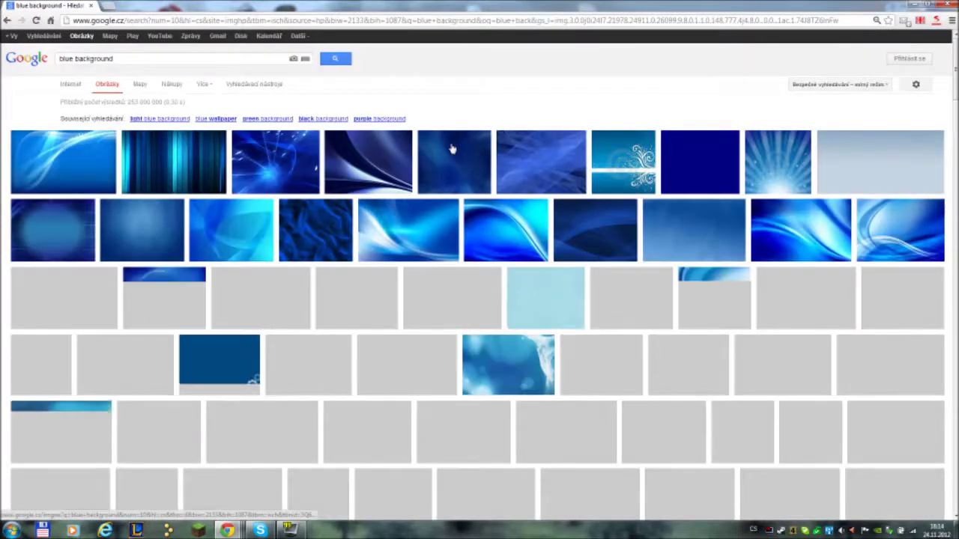
mouse_move(22, 167)
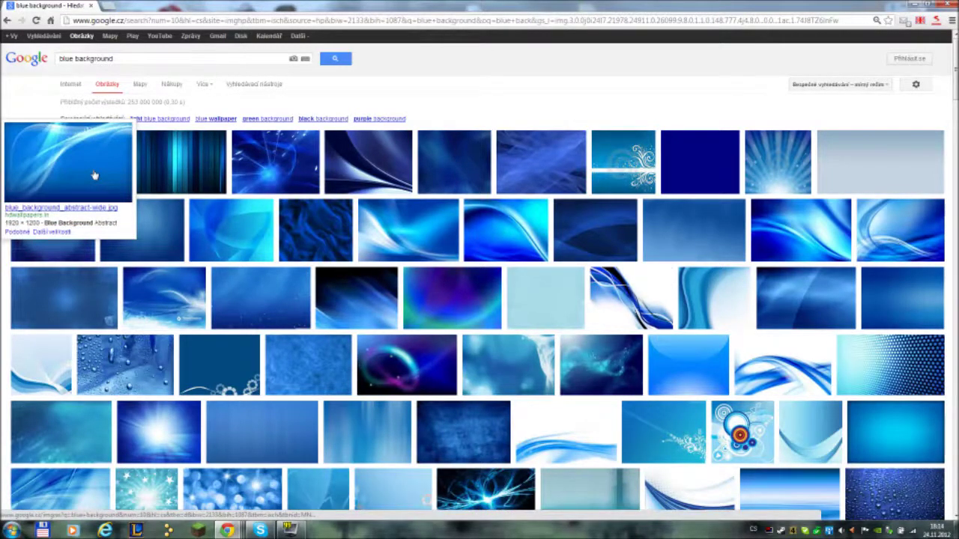
mouse_move(153, 156)
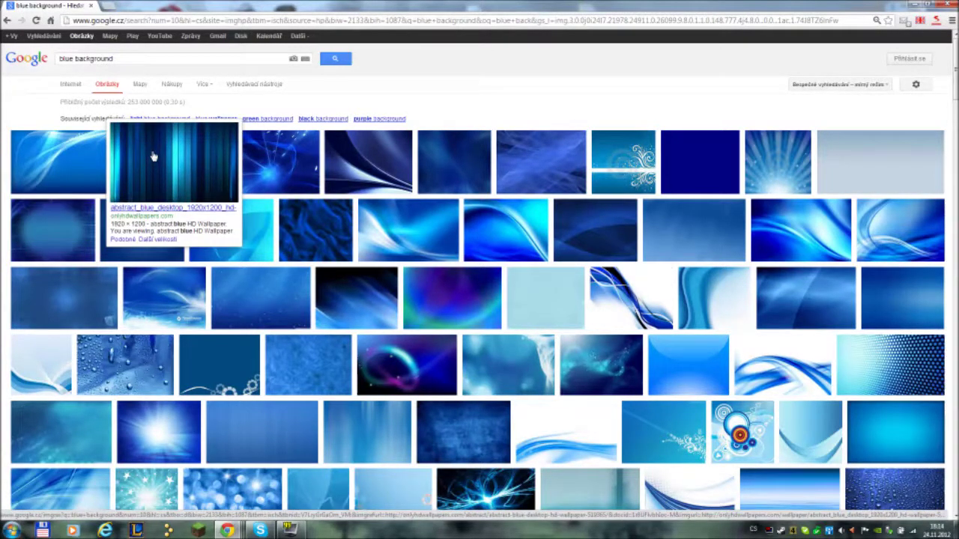
mouse_move(269, 445)
scroll(269, 445, "down", 1)
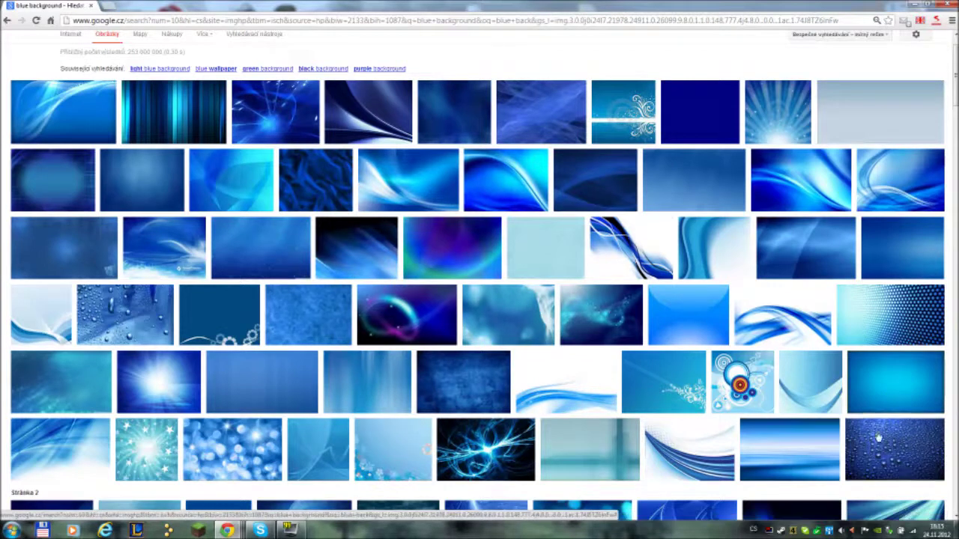
mouse_move(894, 367)
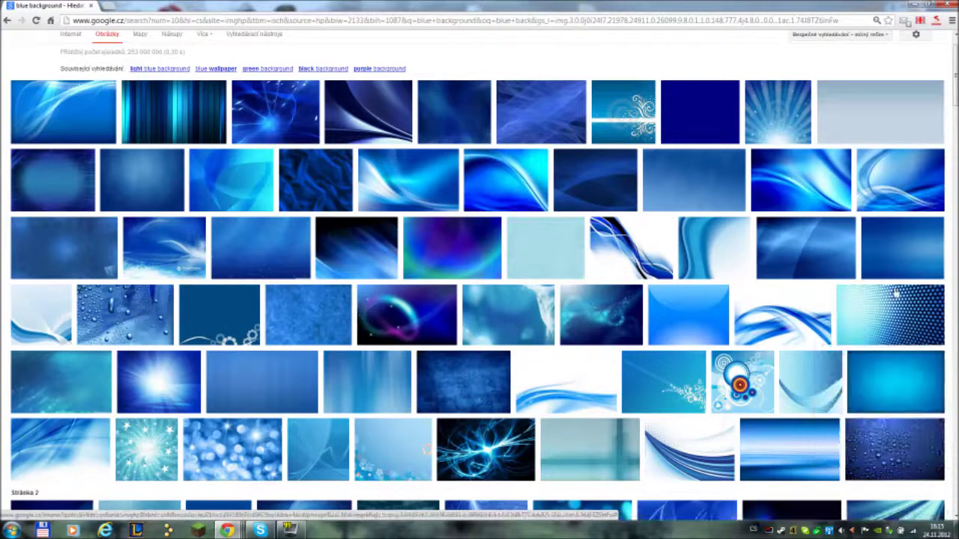
mouse_move(872, 251)
mouse_move(808, 248)
mouse_move(395, 191)
left_click(165, 107)
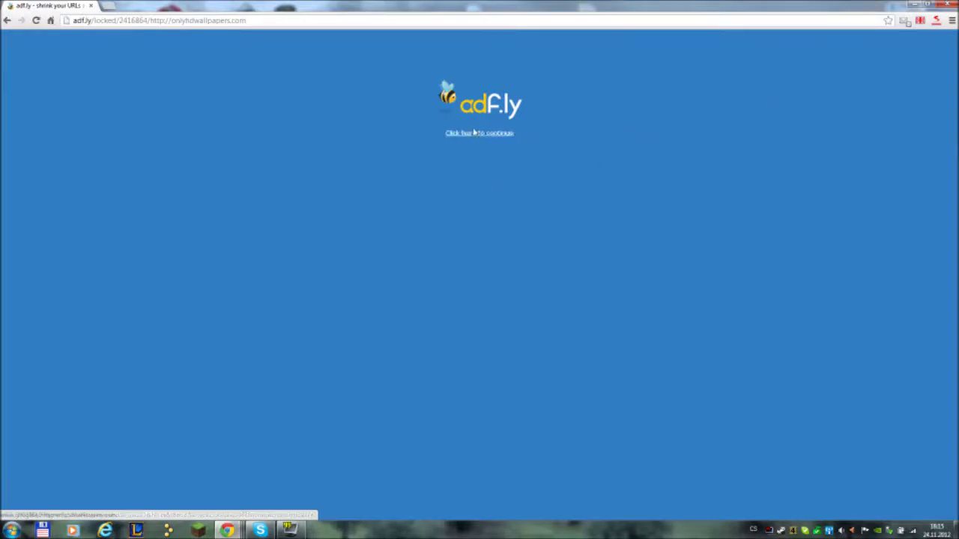
left_click(473, 140)
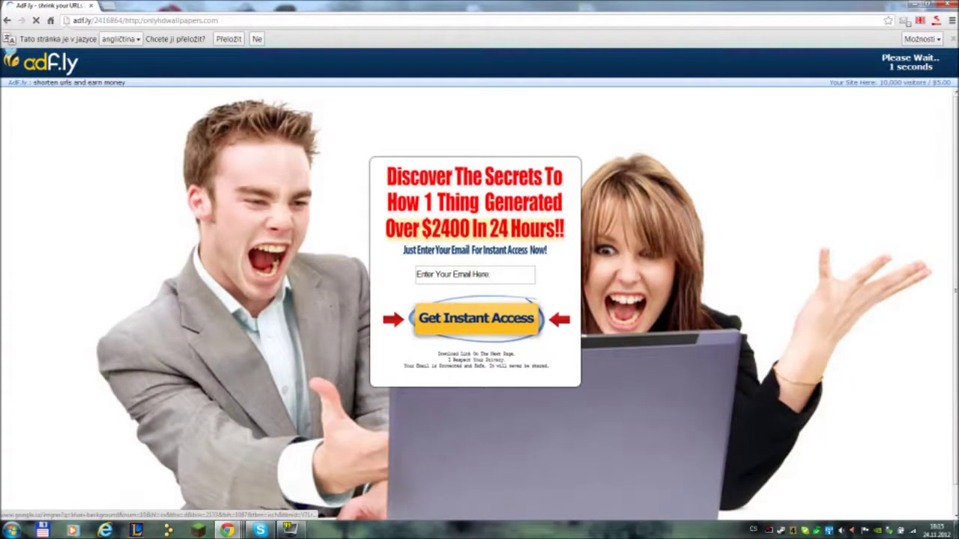
left_click(902, 65)
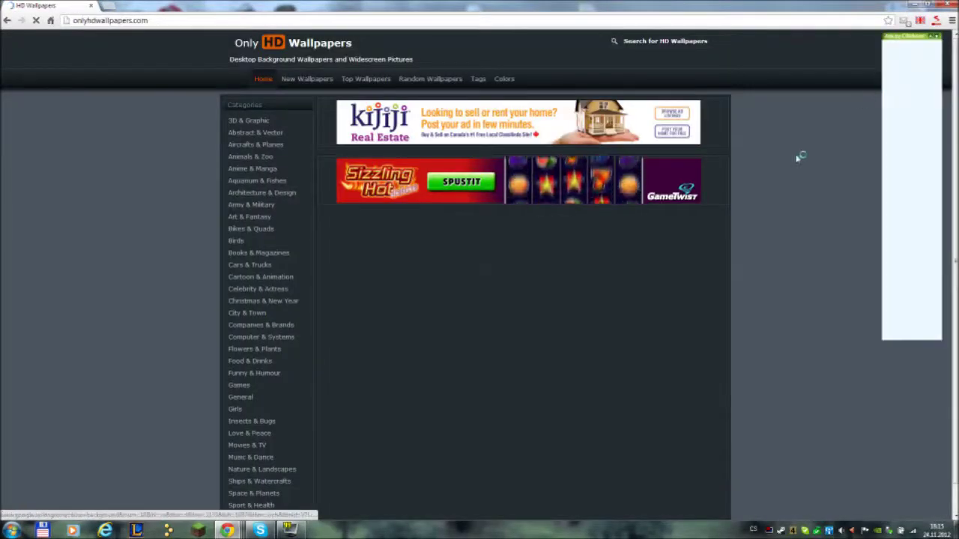
scroll(600, 267, "down", 3)
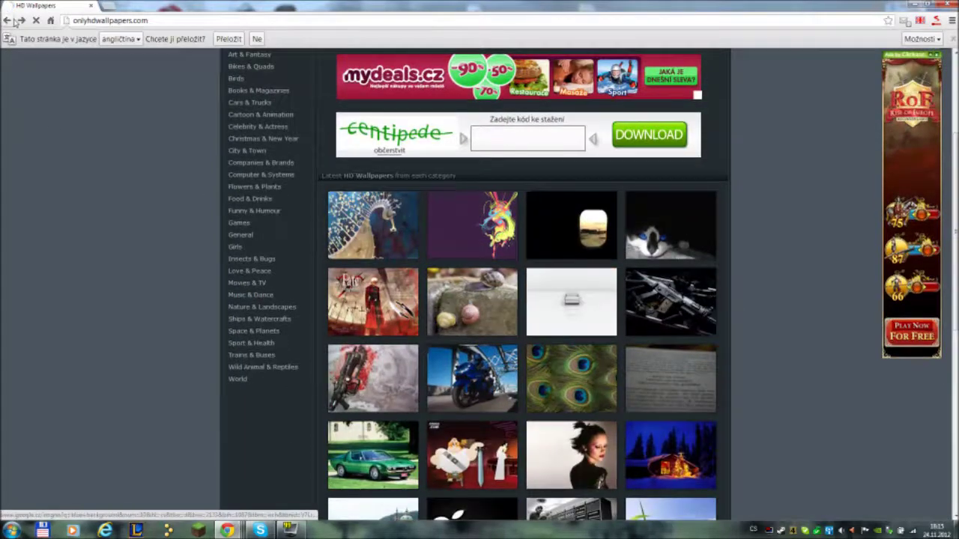
left_click(9, 20)
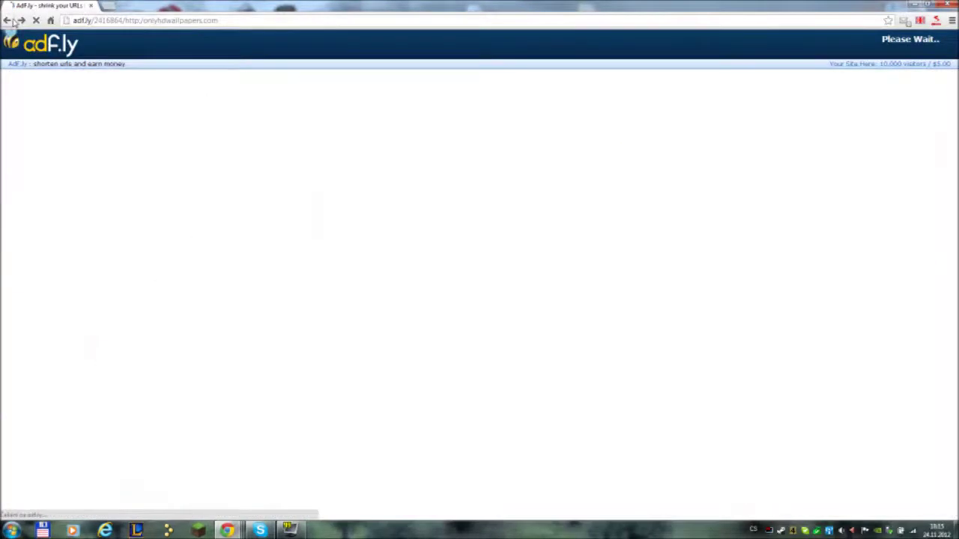
left_click(9, 20)
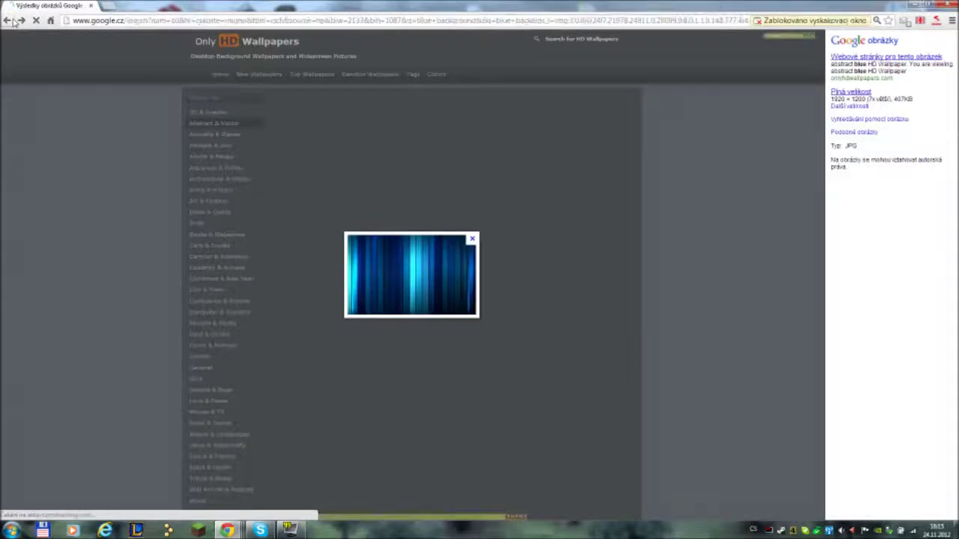
left_click(9, 20)
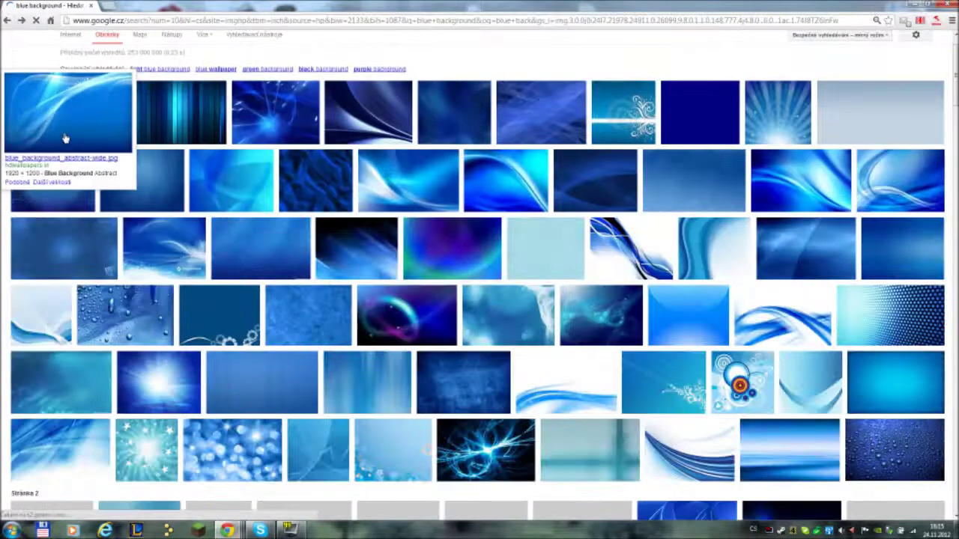
Open the blue wallpaper with white light streaks from the second row of results and load its 1920x1440 version.
scroll(66, 141, "up", 1)
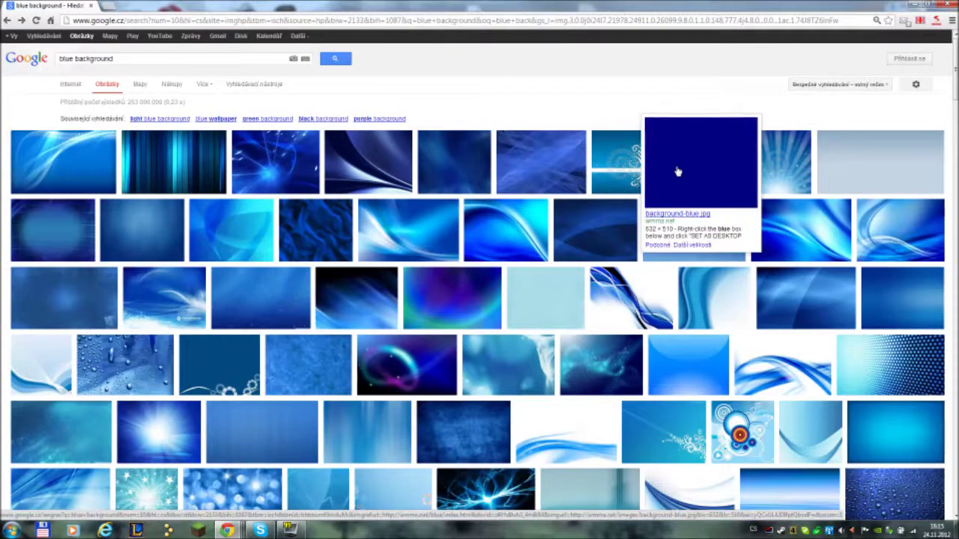
mouse_move(874, 167)
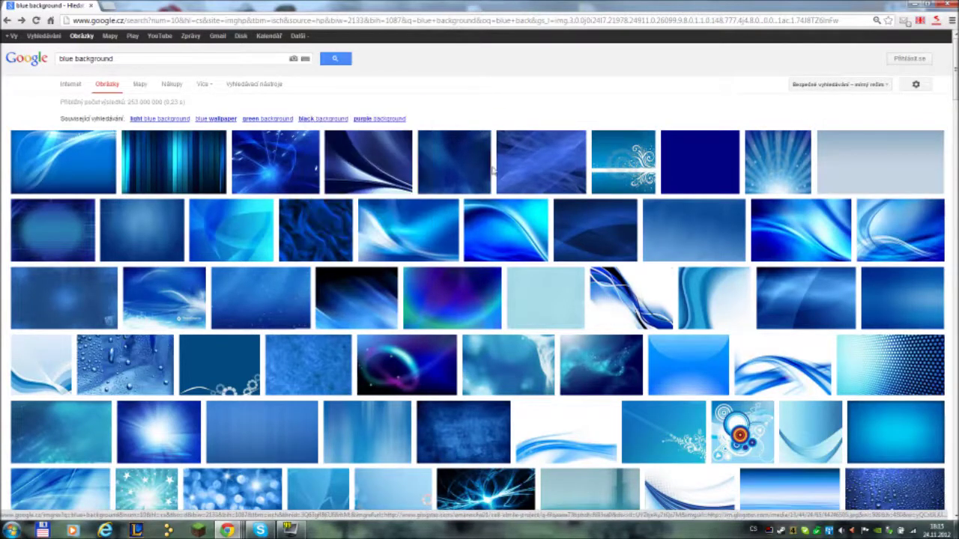
left_click(377, 239)
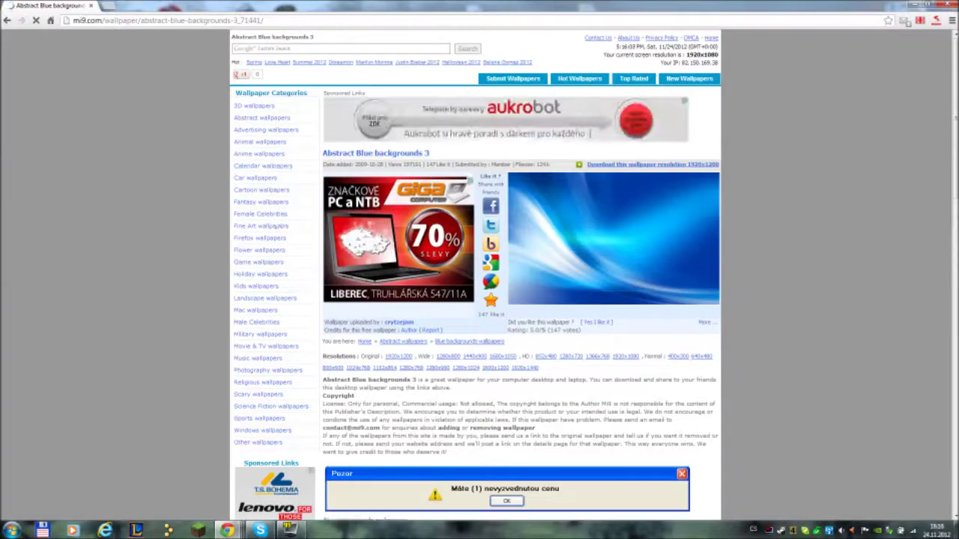
left_click(524, 368)
scroll(484, 358, "down", 3)
Save the full-size wallpaper image to the desktop as a JPEG under its suggested file name.
right_click(499, 257)
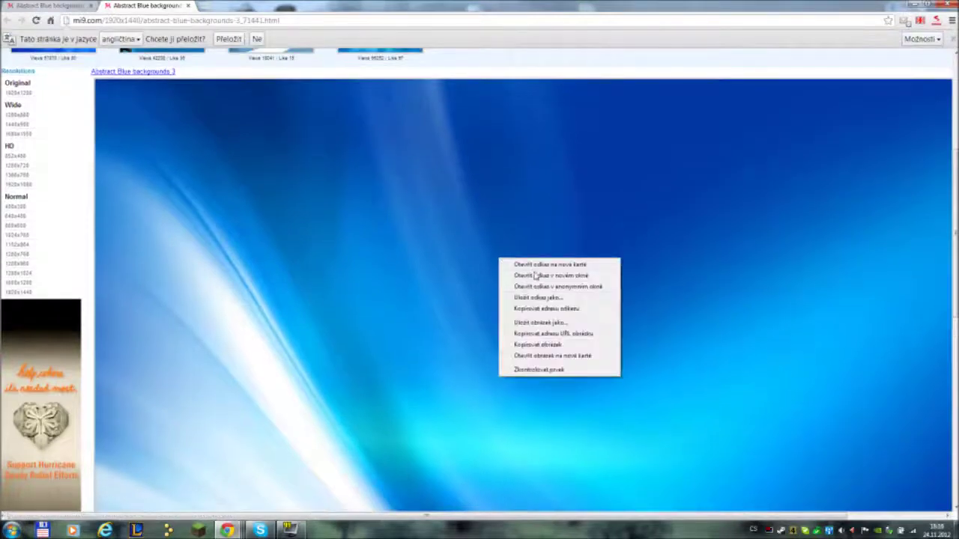
left_click(541, 322)
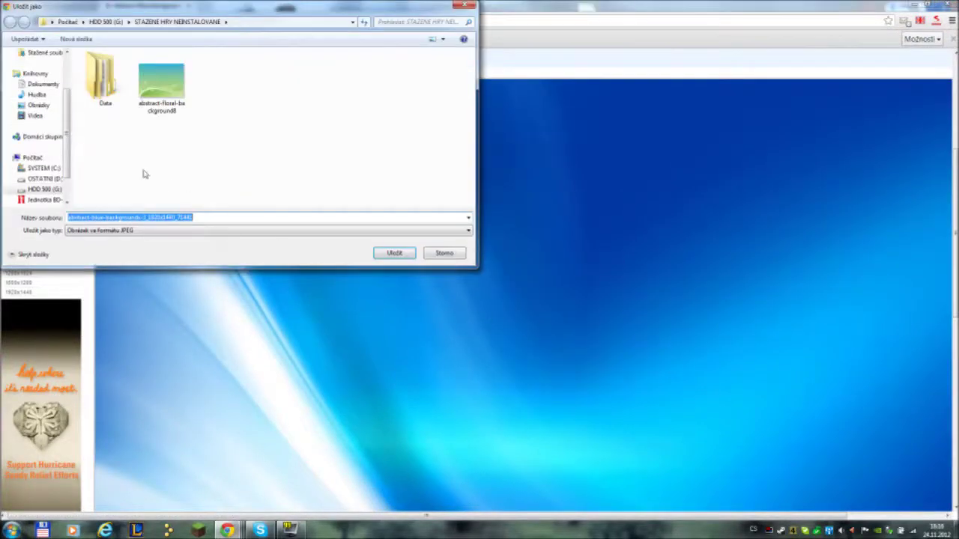
scroll(46, 84, "up", 3)
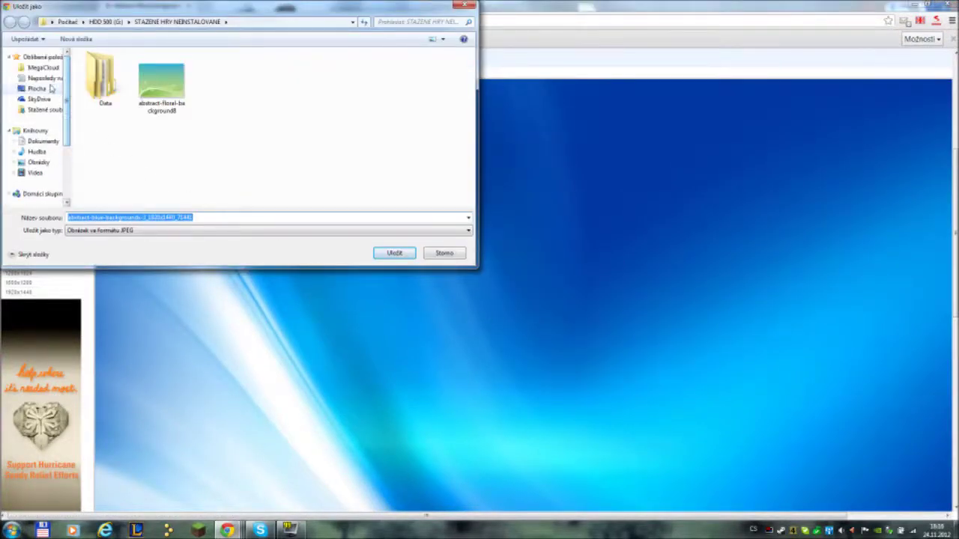
left_click(51, 88)
left_click(409, 254)
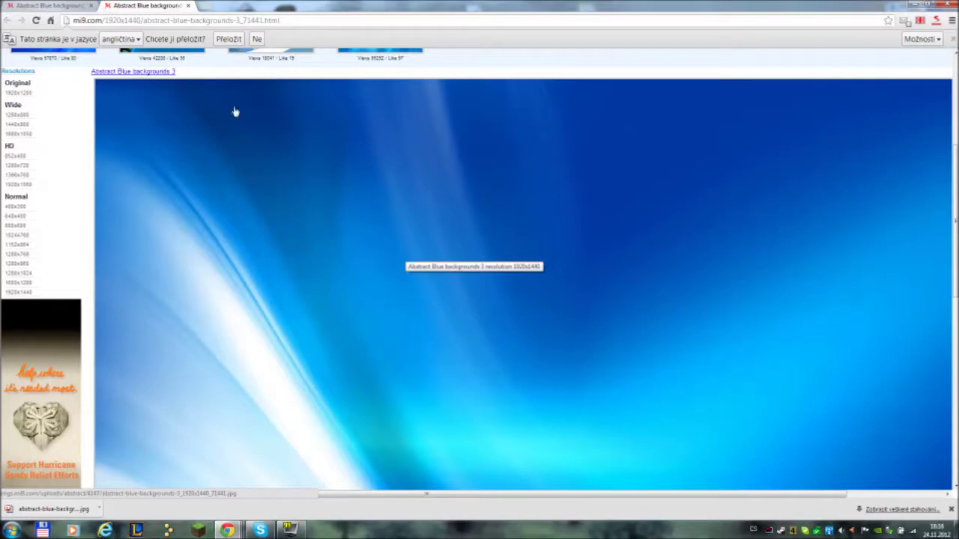
left_click(190, 7)
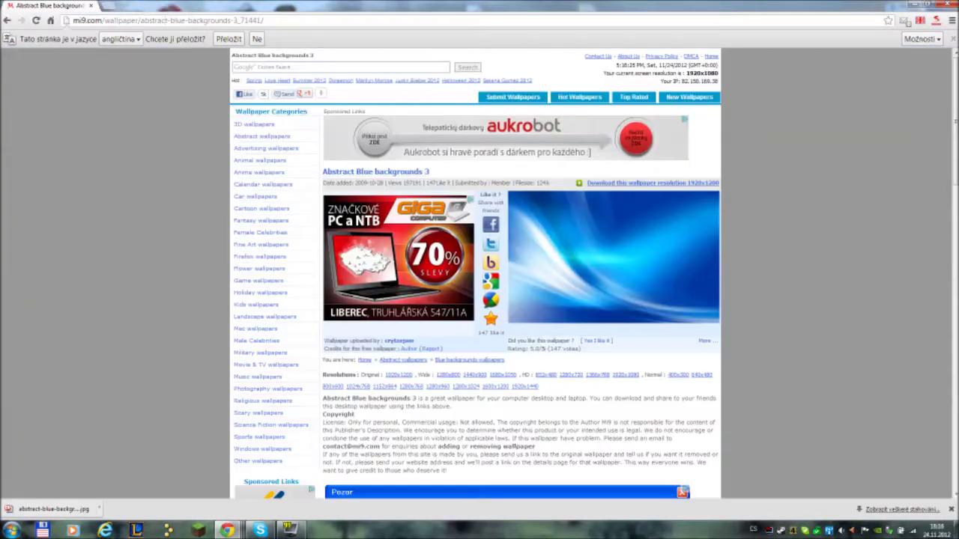
left_click(169, 21)
type("www")
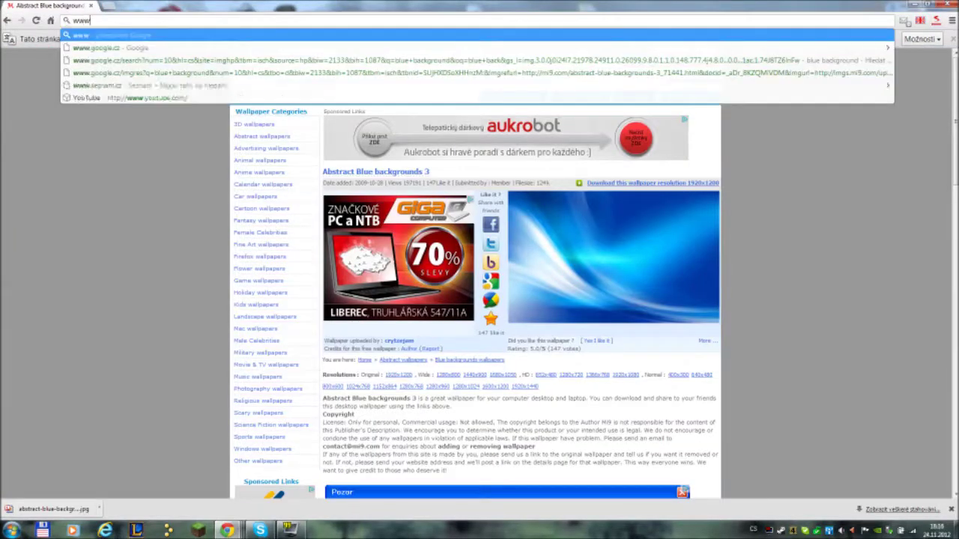
type(".pic")
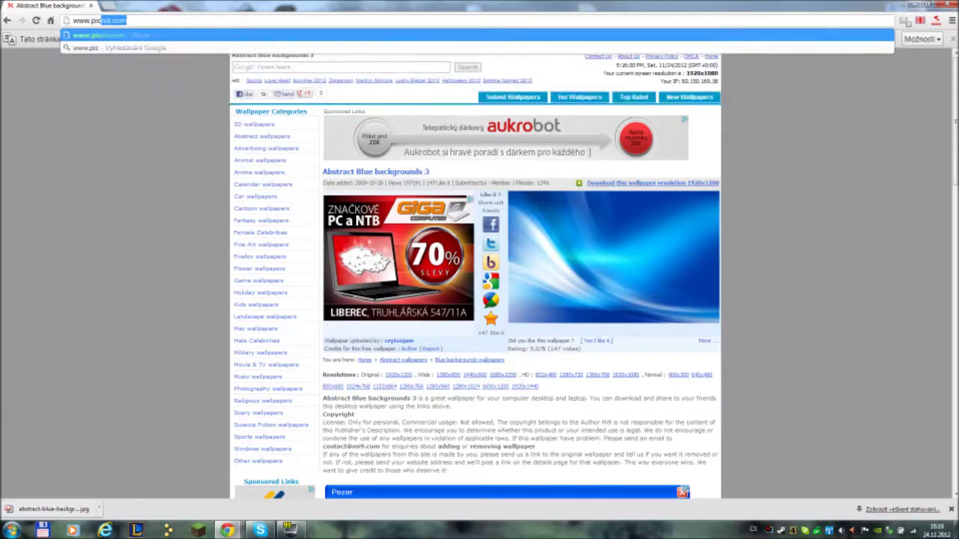
type("monkey.com")
key("Return")
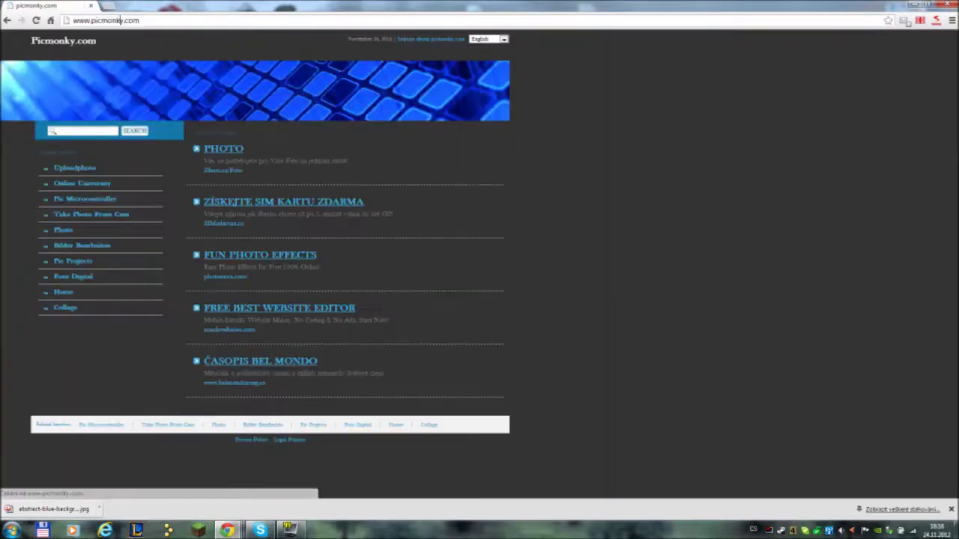
type("e")
key("Return")
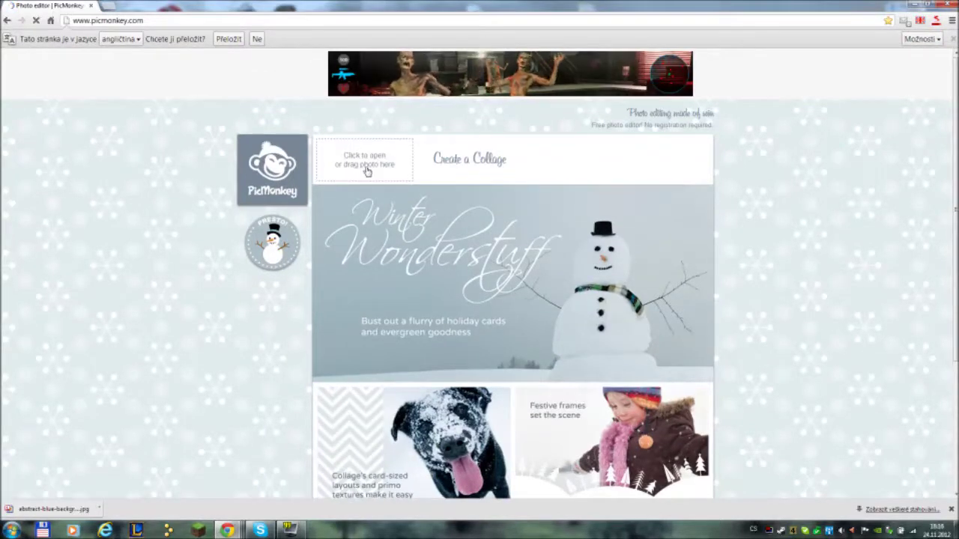
Open abstract-blue-backgrounds-3_1920x1440_71441 from the desktop in the PicMonkey photo editor.
left_click(367, 171)
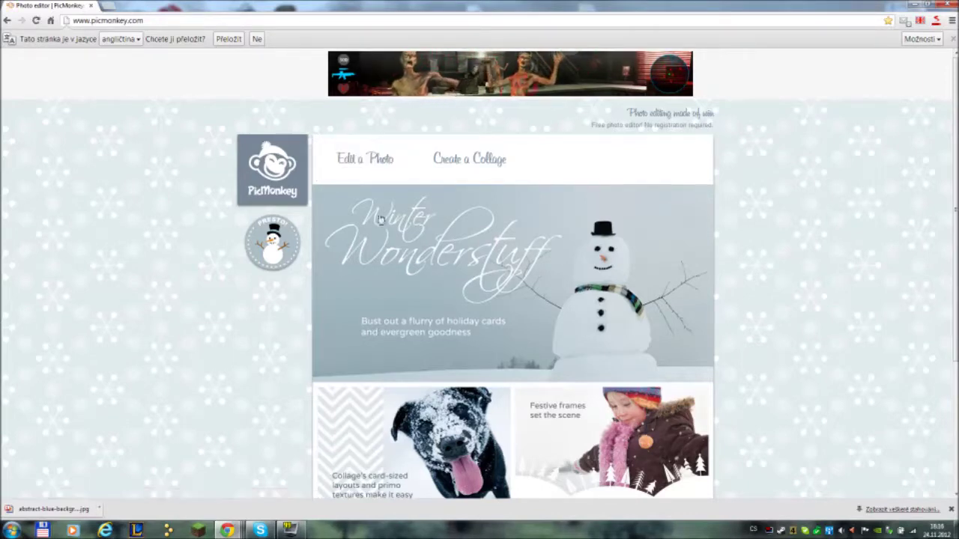
left_click(357, 163)
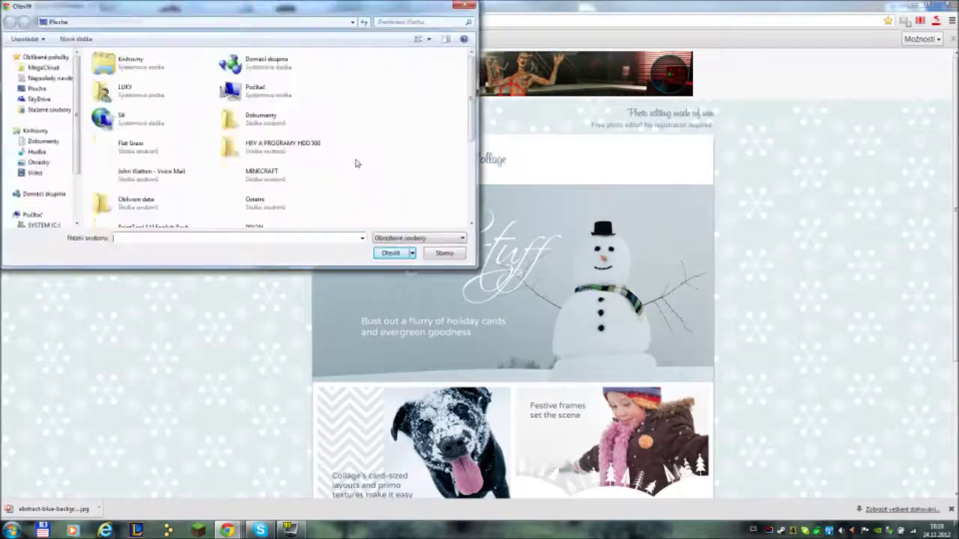
scroll(303, 172, "down", 3)
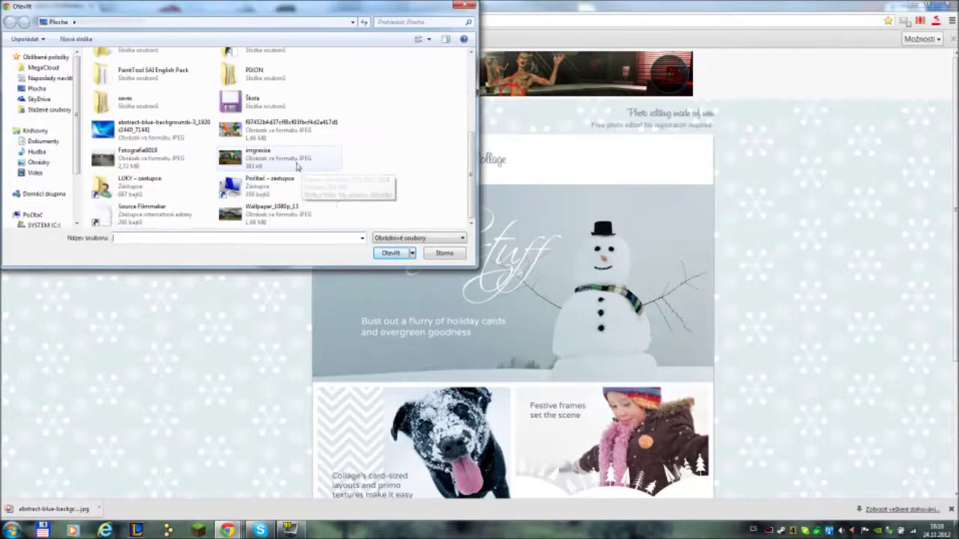
left_click(149, 127)
left_click(386, 254)
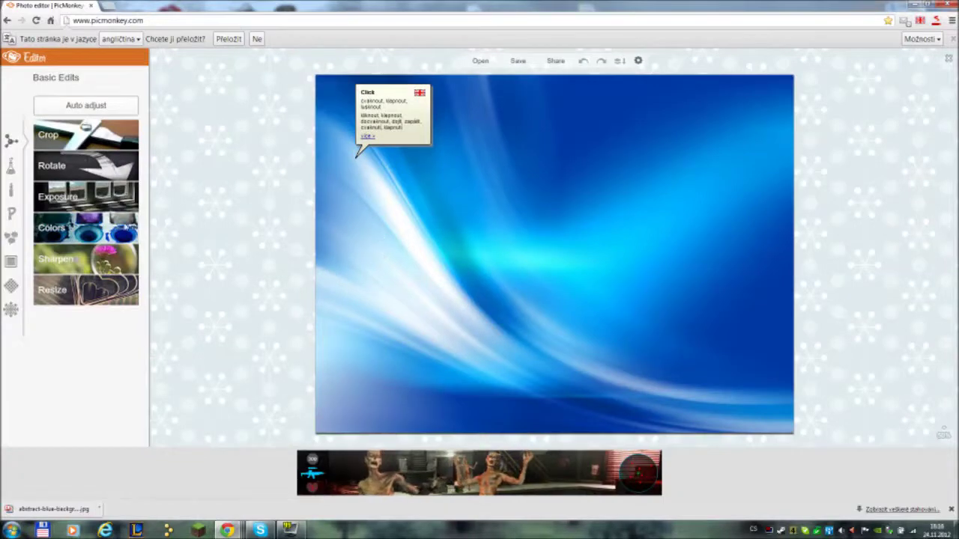
Look at the file name, format and quality options for saving the photo, and return to the editor without saving.
left_click(11, 261)
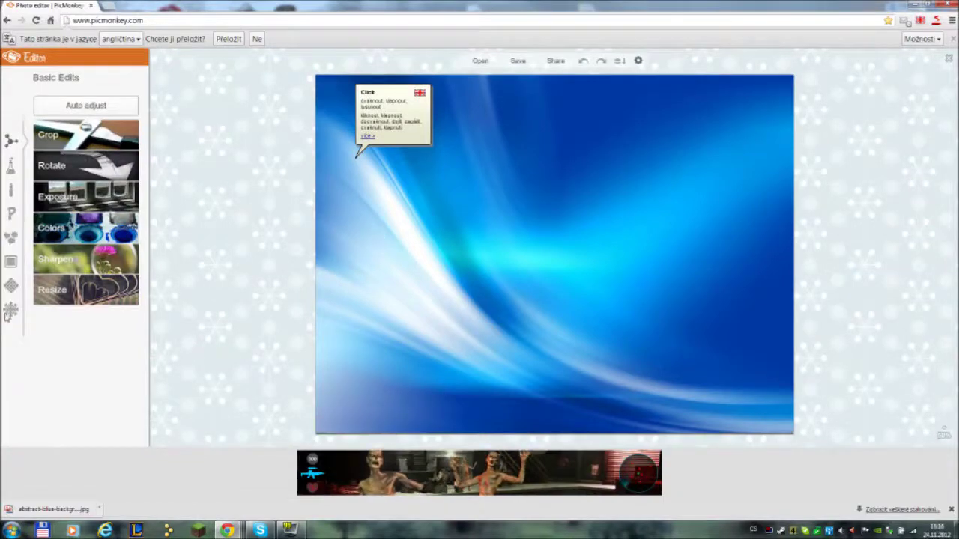
left_click(517, 64)
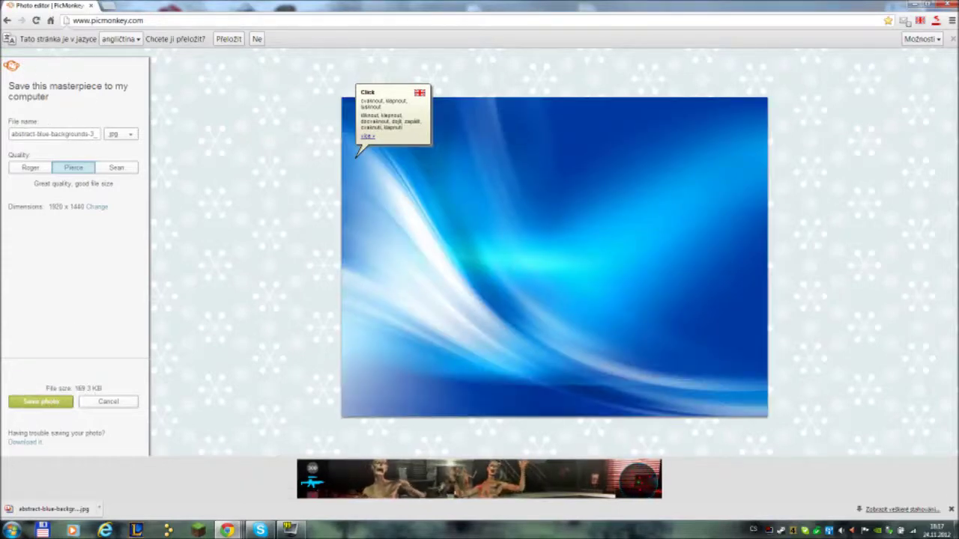
left_click(108, 401)
left_click(14, 141)
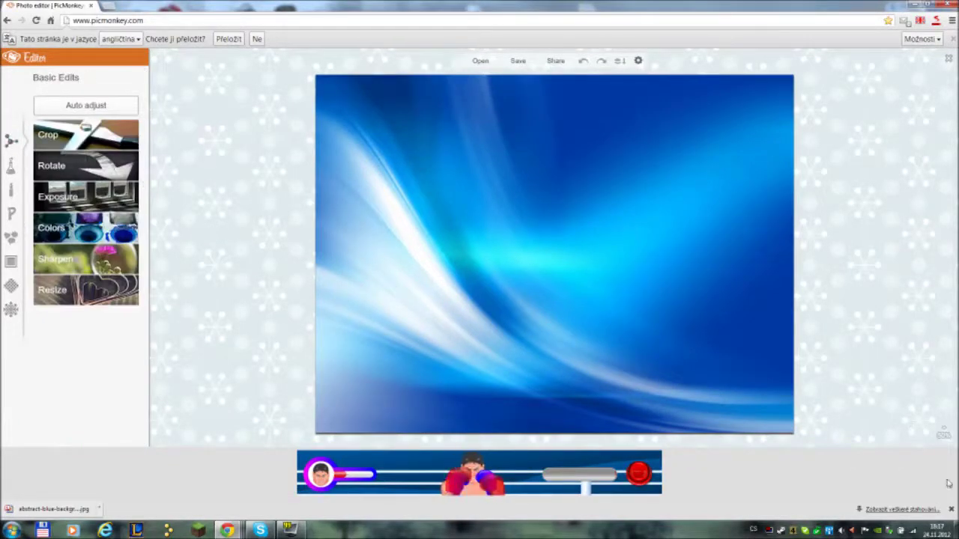
Dismiss the browser's downloads bar and try zooming the photo in to 100% and back out to the full view.
left_click(952, 508)
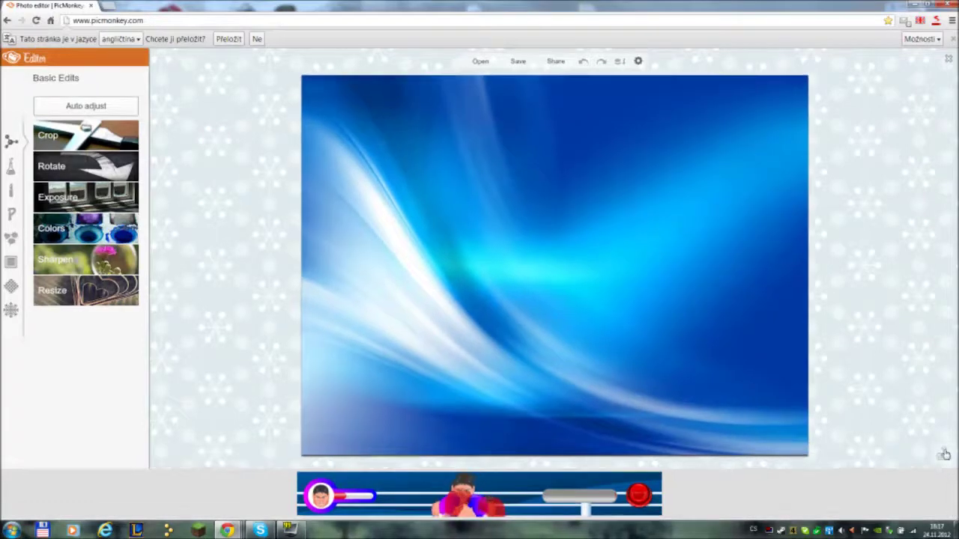
mouse_move(941, 446)
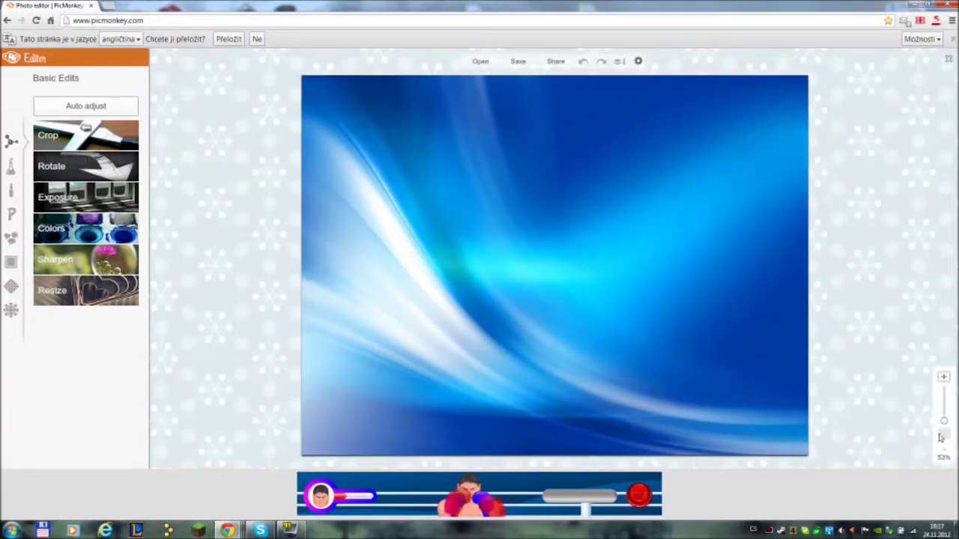
left_click(944, 379)
left_click(944, 379)
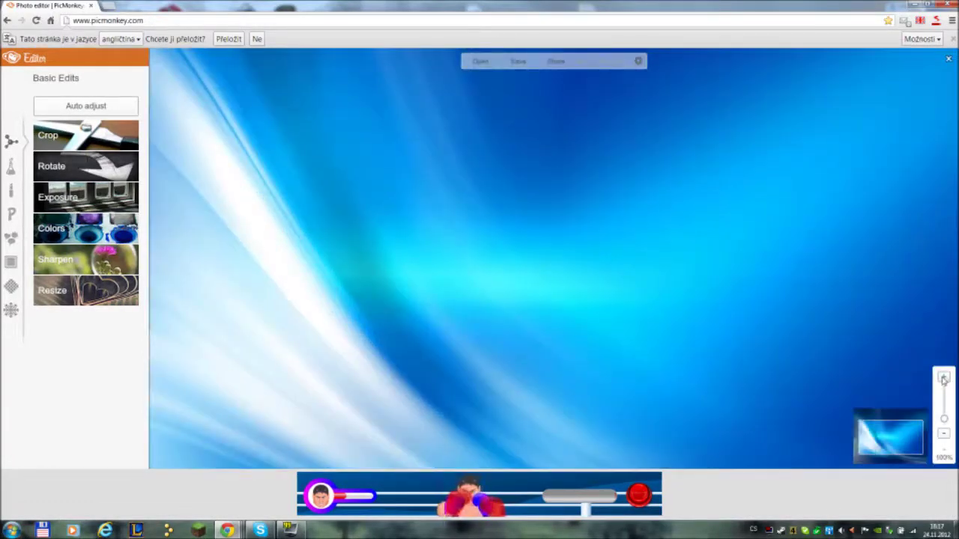
scroll(784, 302, "down", 2)
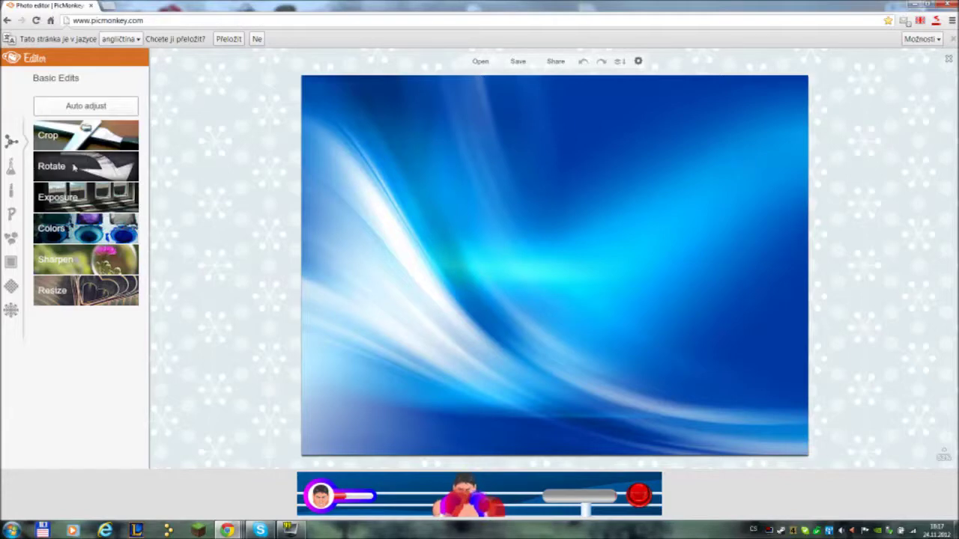
Look at the settings of the Crop and Exposure edits without applying either one.
left_click(57, 139)
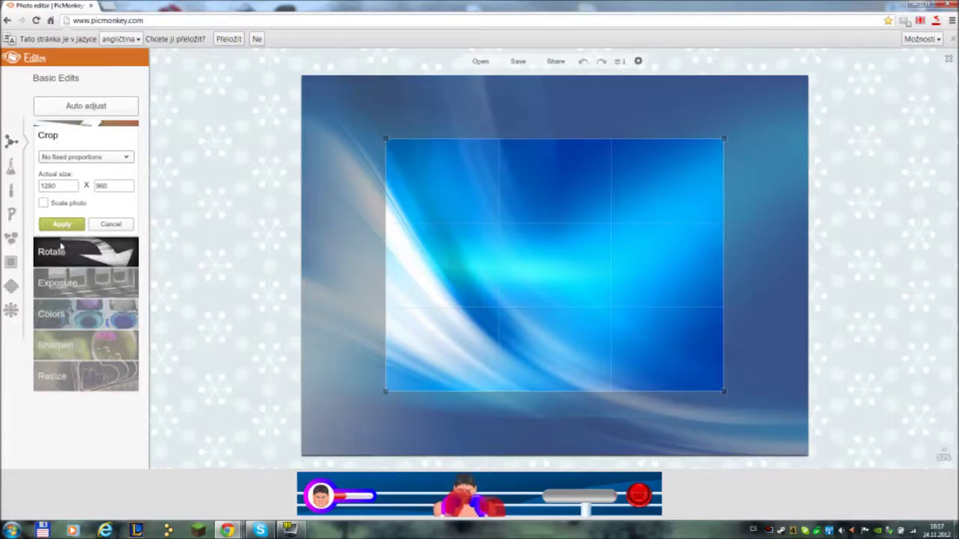
left_click(67, 278)
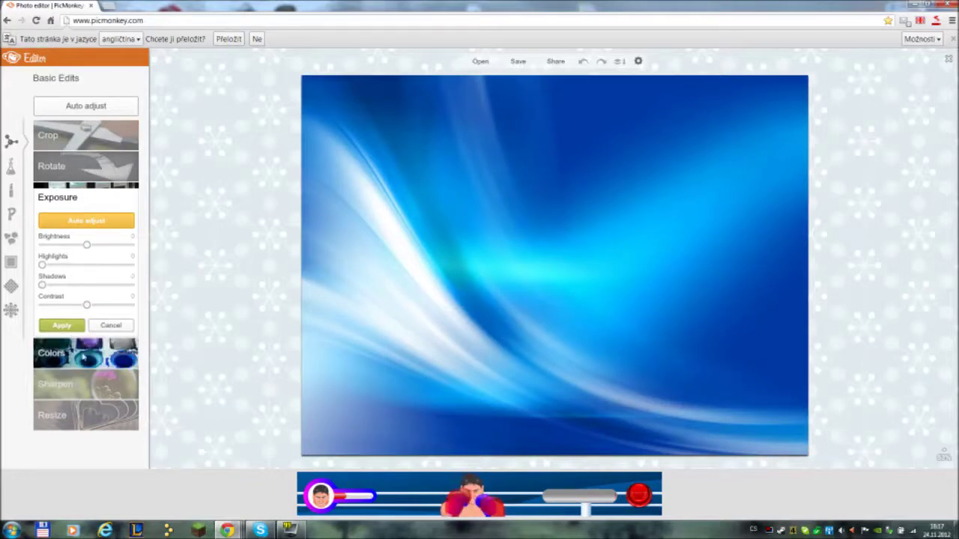
Resize the photo to 2000 x 2000 with Keep proportions turned off, and apply the resize.
left_click(87, 422)
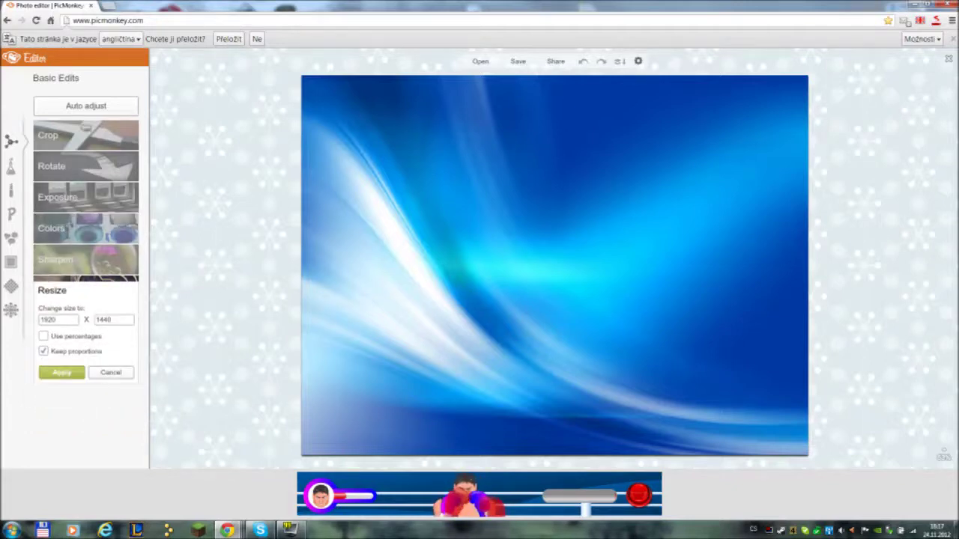
left_click_drag(56, 320, 11, 310)
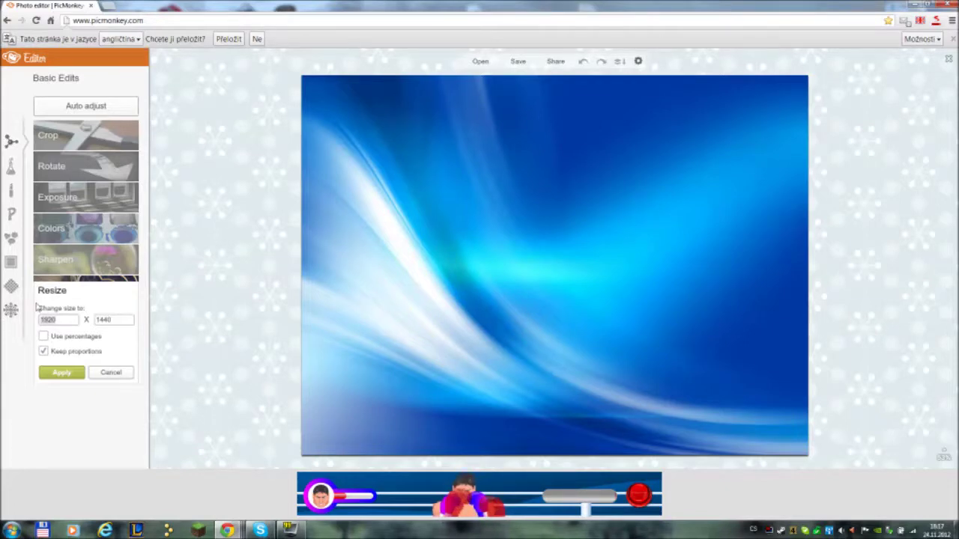
type("2000")
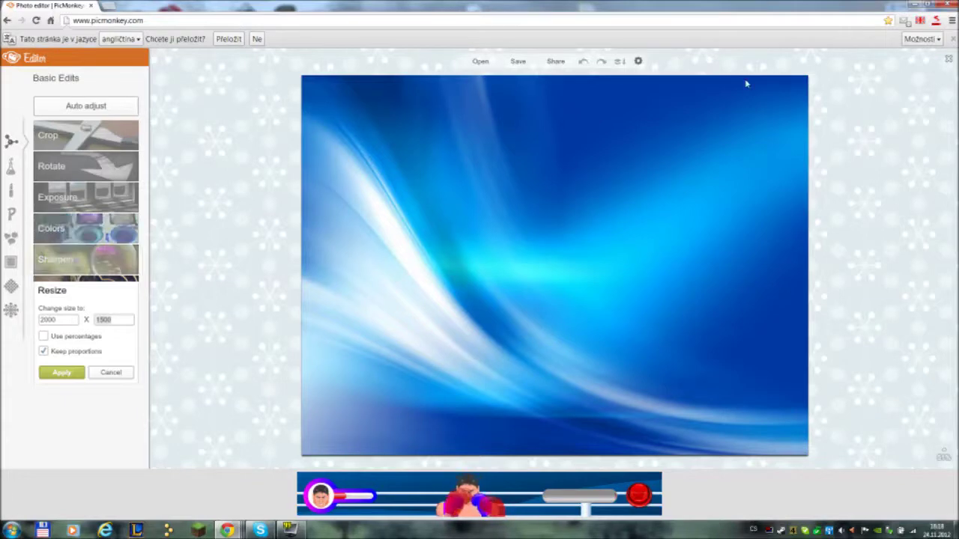
left_click(43, 352)
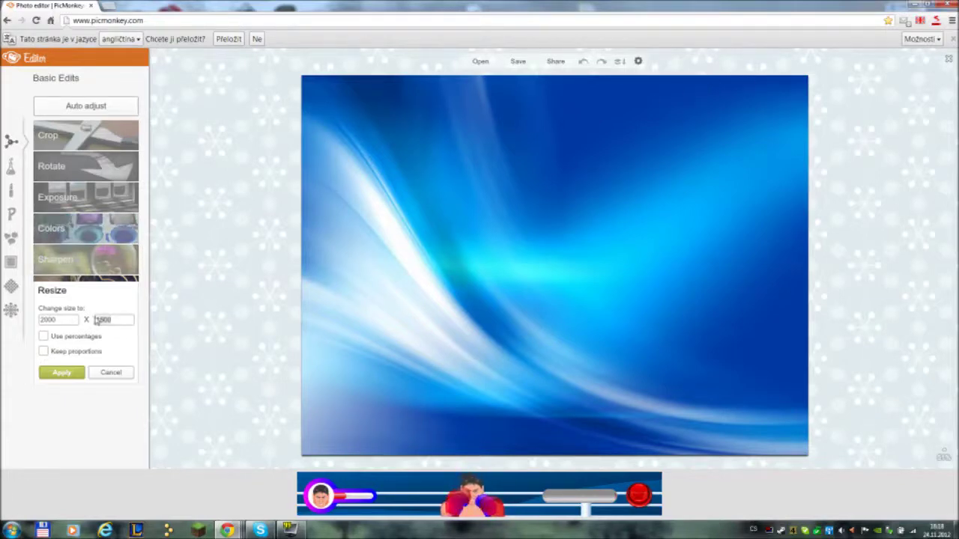
type("2000")
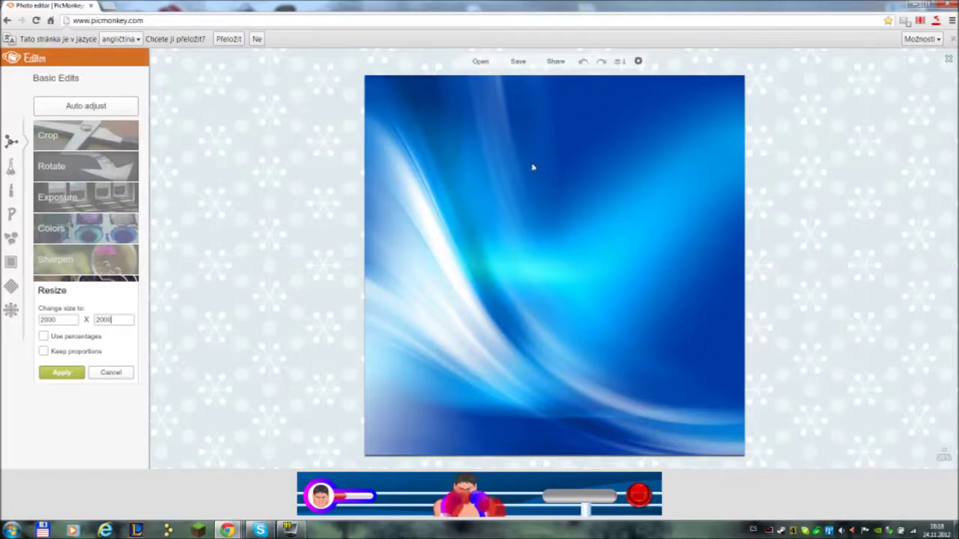
left_click(10, 166)
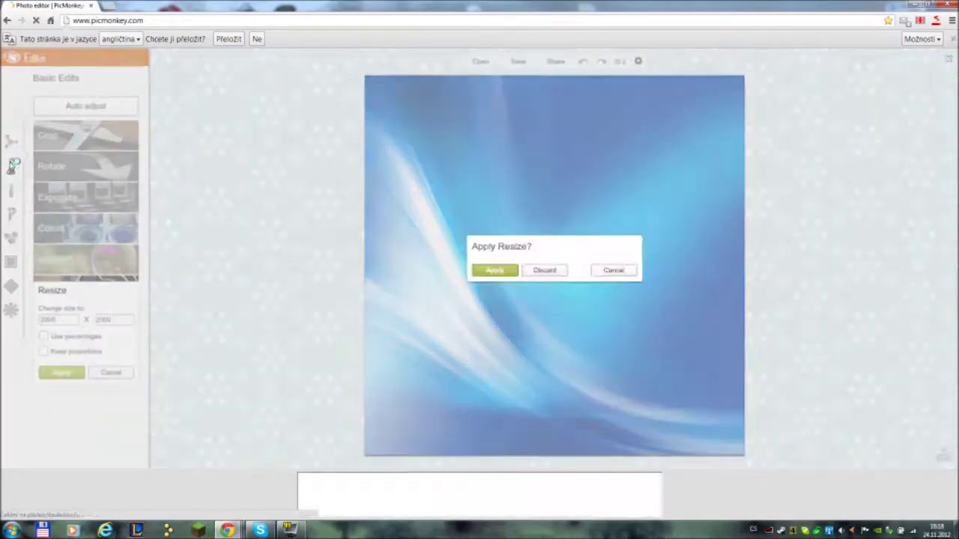
left_click(498, 271)
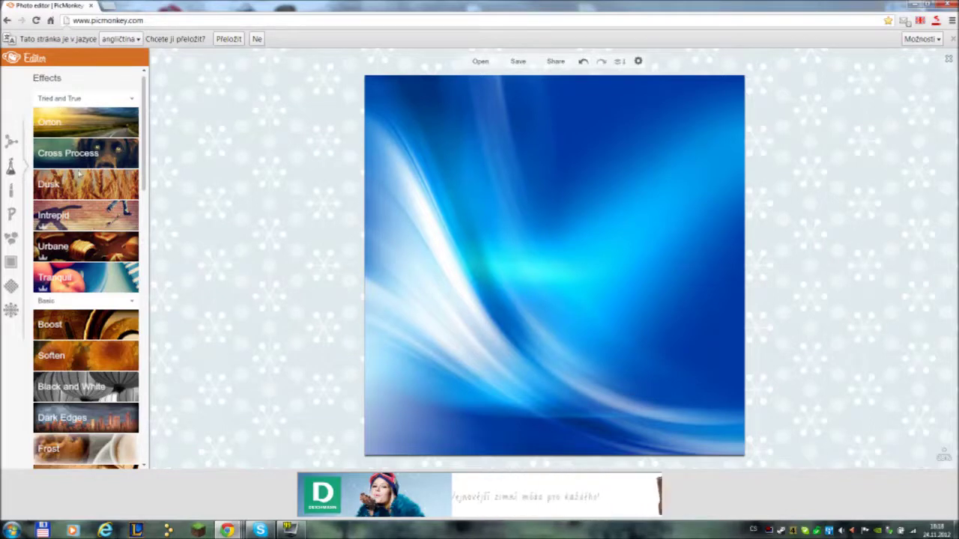
Preview the Infrared effect on the photo and leave it unapplied, switching to the Touch Up tools.
scroll(78, 191, "down", 3)
scroll(79, 205, "down", 5)
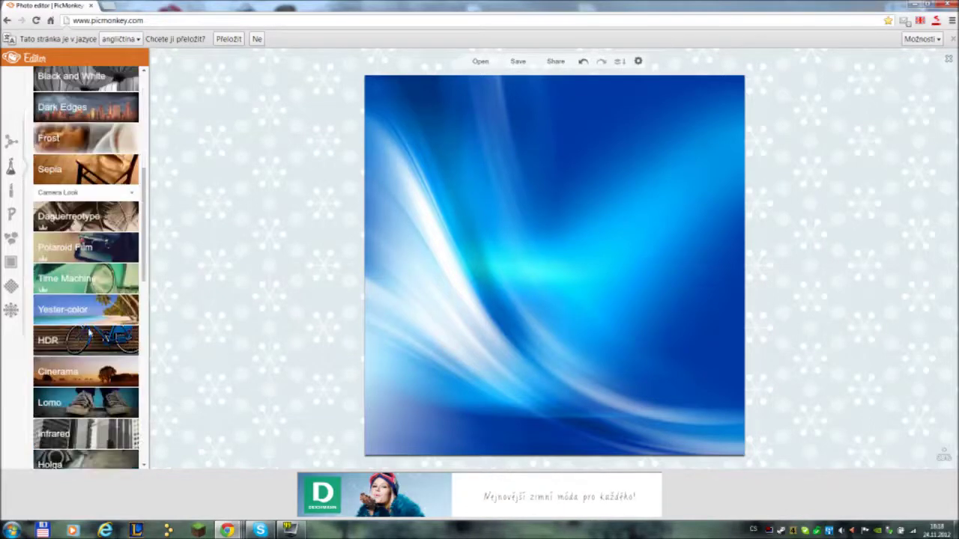
left_click(78, 301)
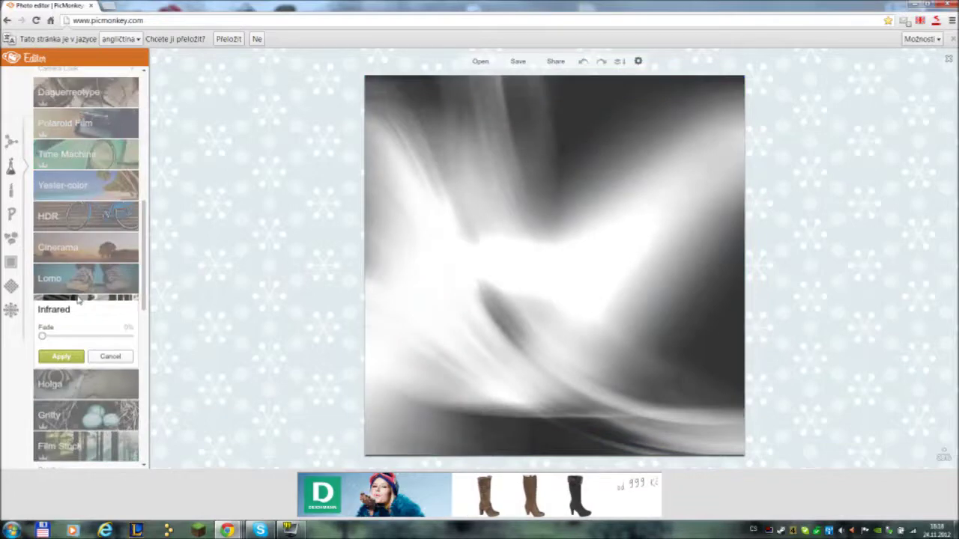
left_click(66, 187)
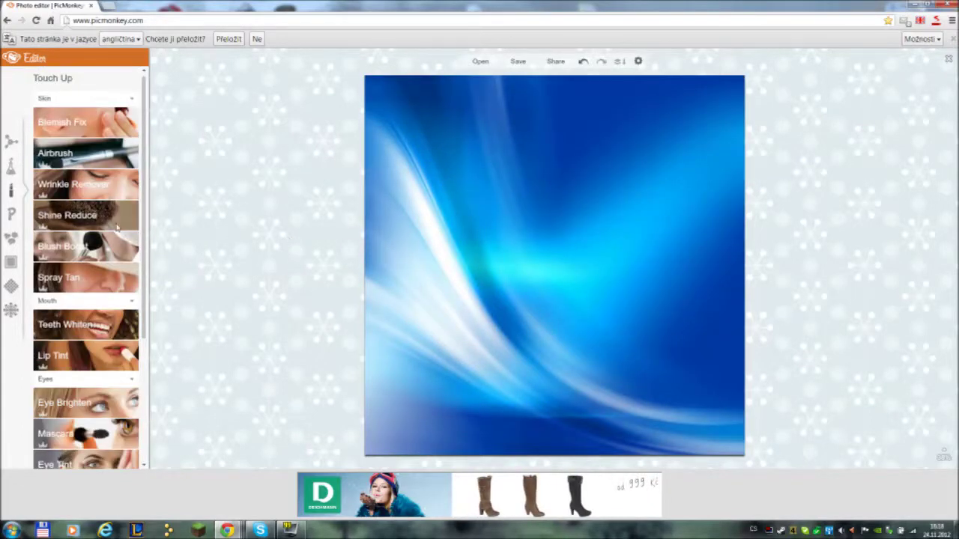
Try Blemish Fix with brush size 10 on the dark blue area of the photo, and discard the retouch.
left_click(81, 122)
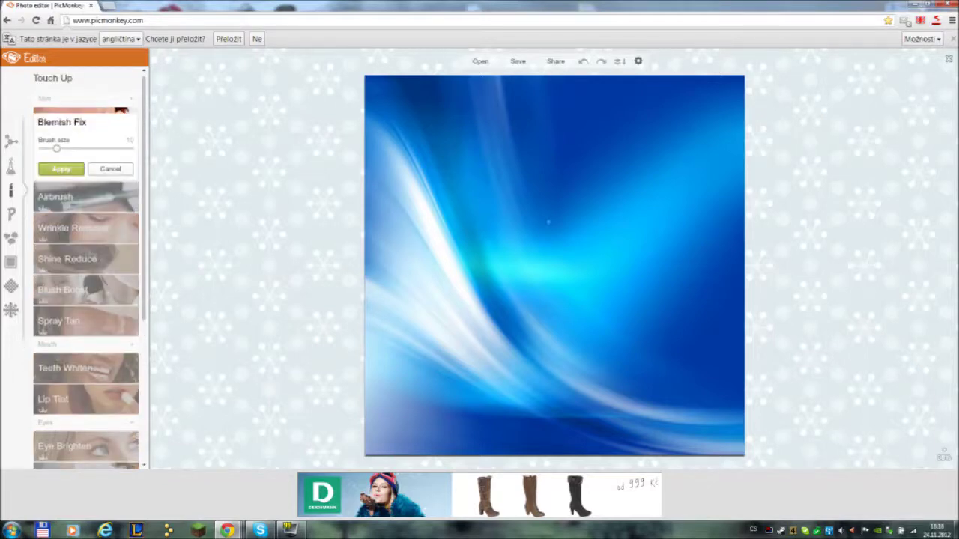
left_click(583, 185)
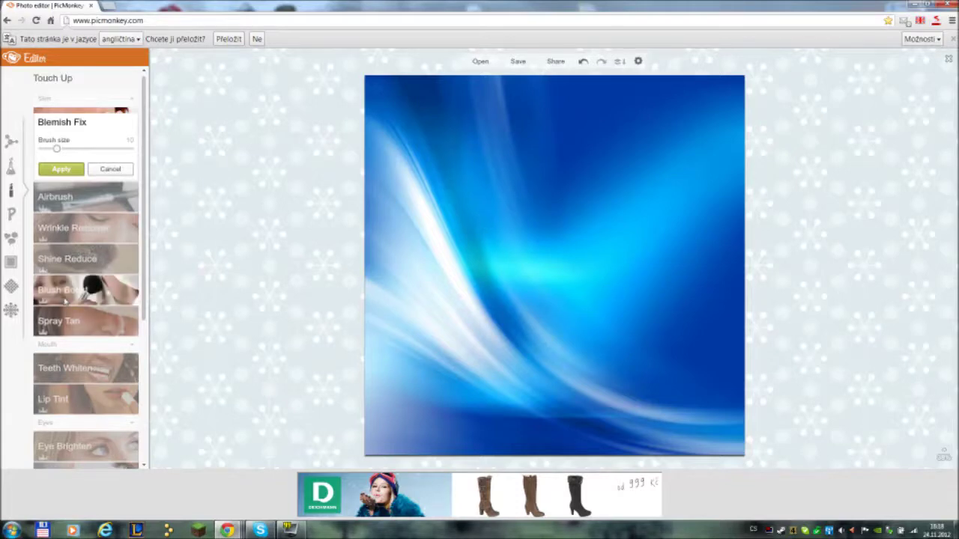
left_click(13, 215)
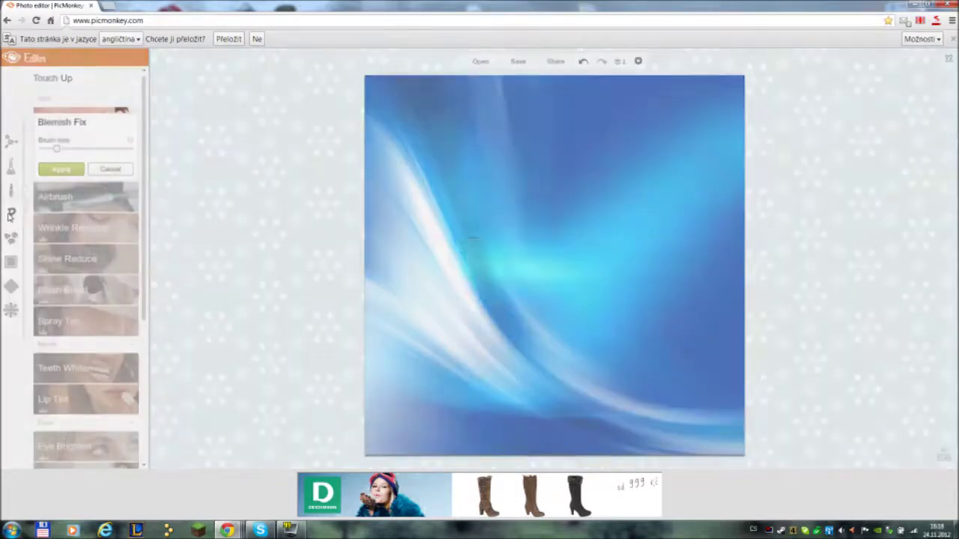
left_click(533, 271)
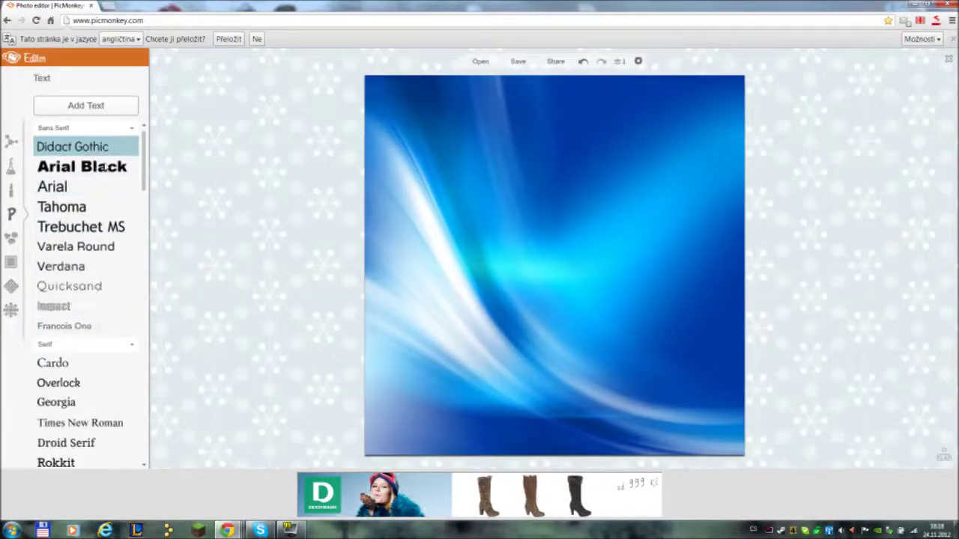
Look through the text fonts down to the Winter Fonts group, and bring up the overlays.
left_click_drag(144, 169, 139, 447)
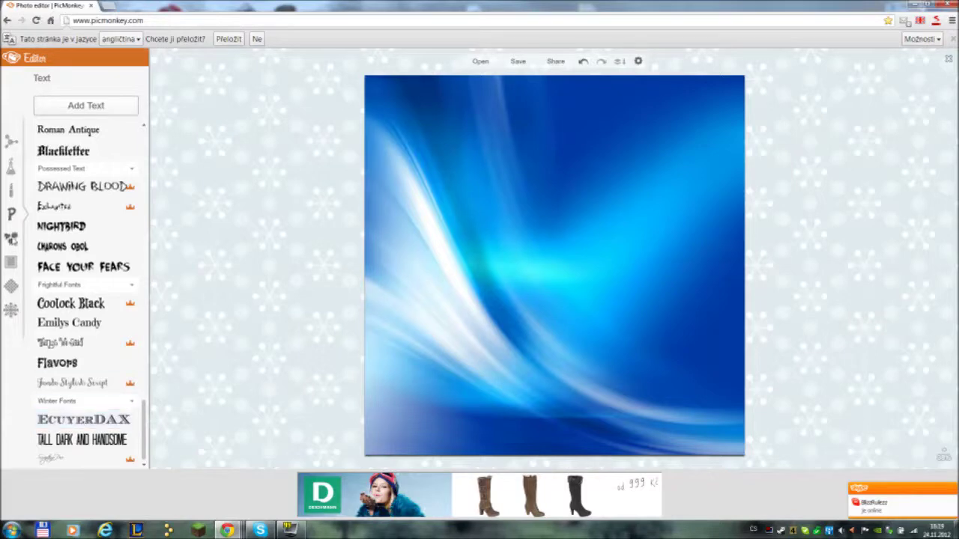
left_click(13, 256)
left_click(12, 246)
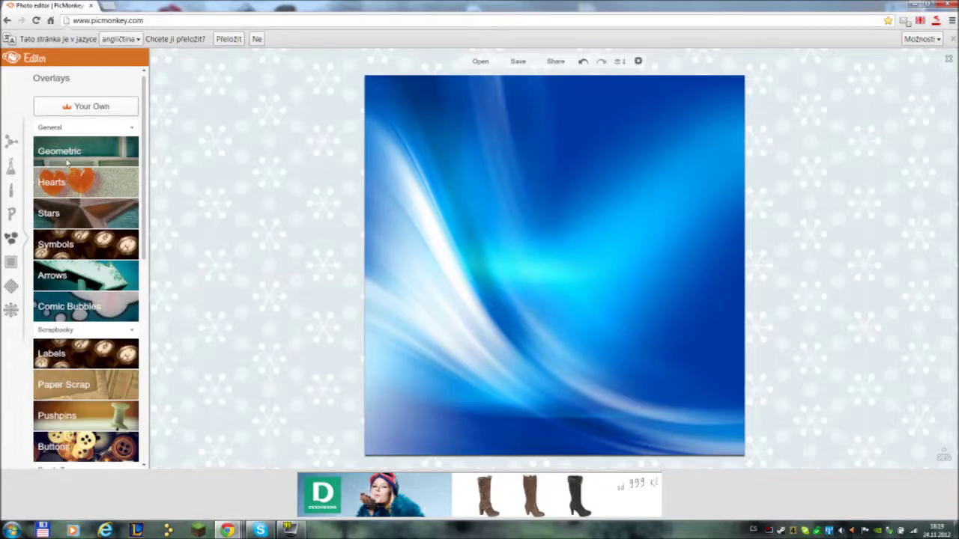
Try to add an outlined Royale star overlay, and dismiss the free Royale effects offer.
left_click(82, 217)
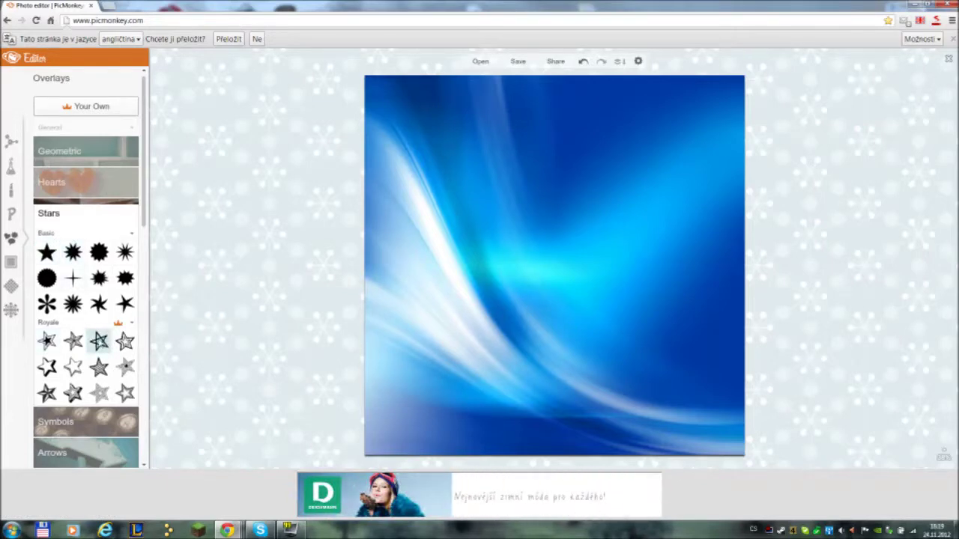
left_click(125, 341)
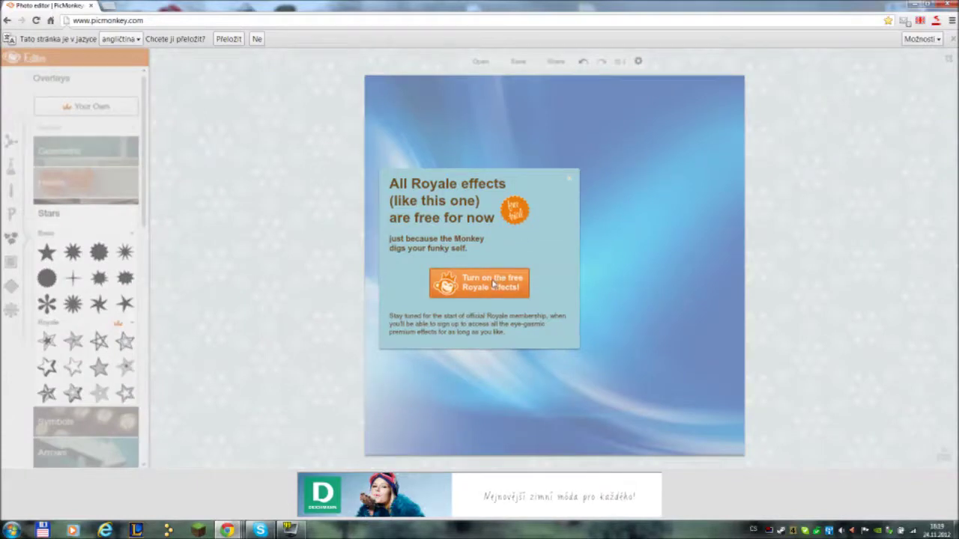
left_click(568, 181)
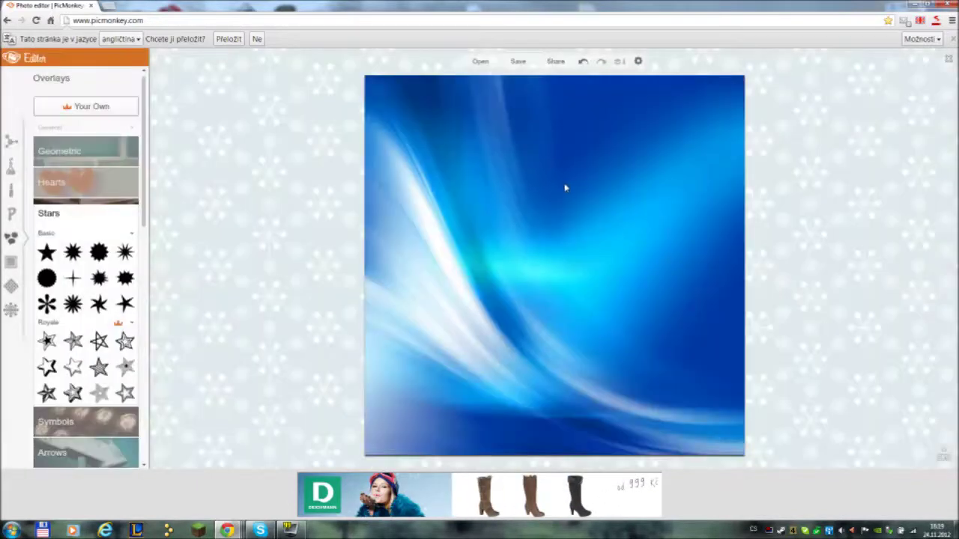
Try the round scalloped shape from the basic stars near the photo's centre in different colors, and delete it.
left_click(48, 278)
left_click_drag(527, 231, 548, 250)
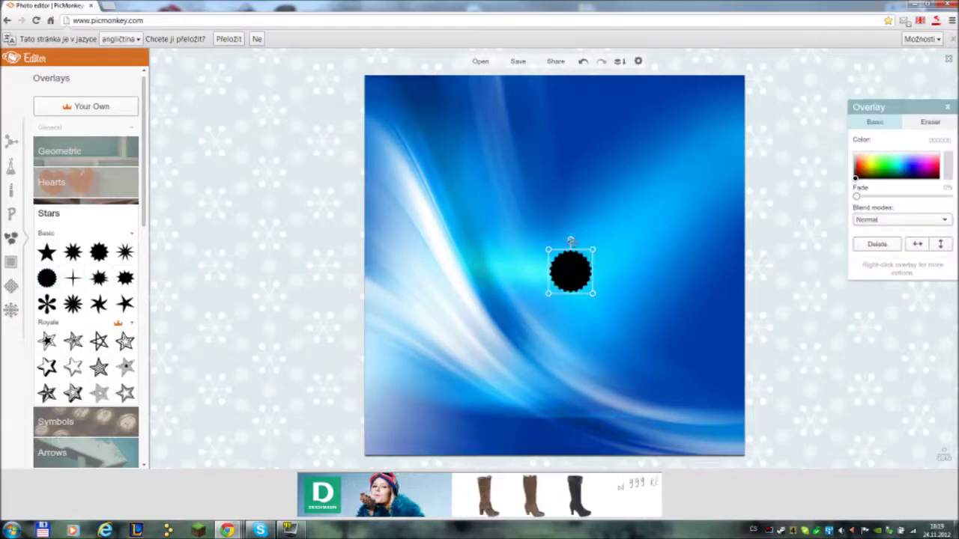
left_click(871, 171)
left_click(892, 165)
left_click(613, 258)
left_click(576, 272)
key("Delete")
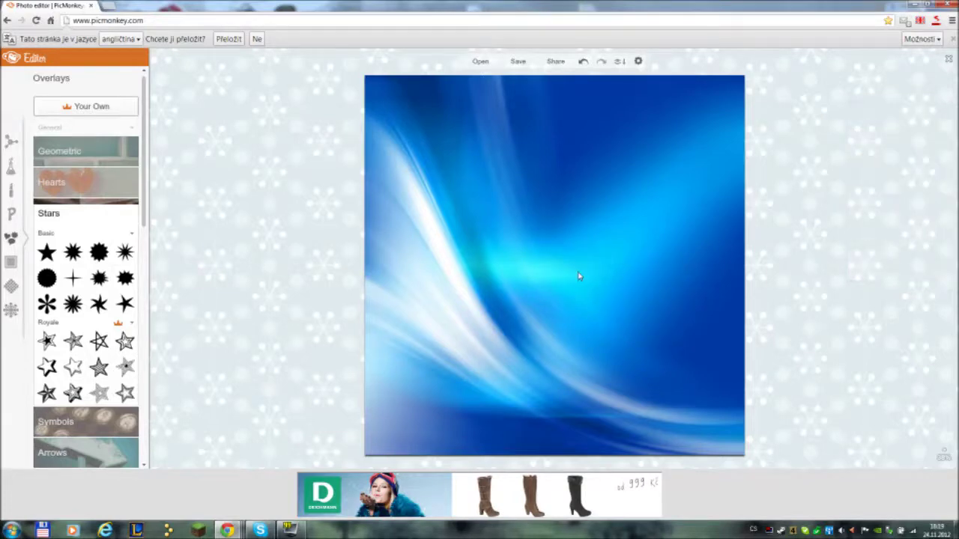
Look through the remaining overlay categories, including Happ-icons and Ordinary Beasts, and bring up the frames.
scroll(114, 217, "down", 10)
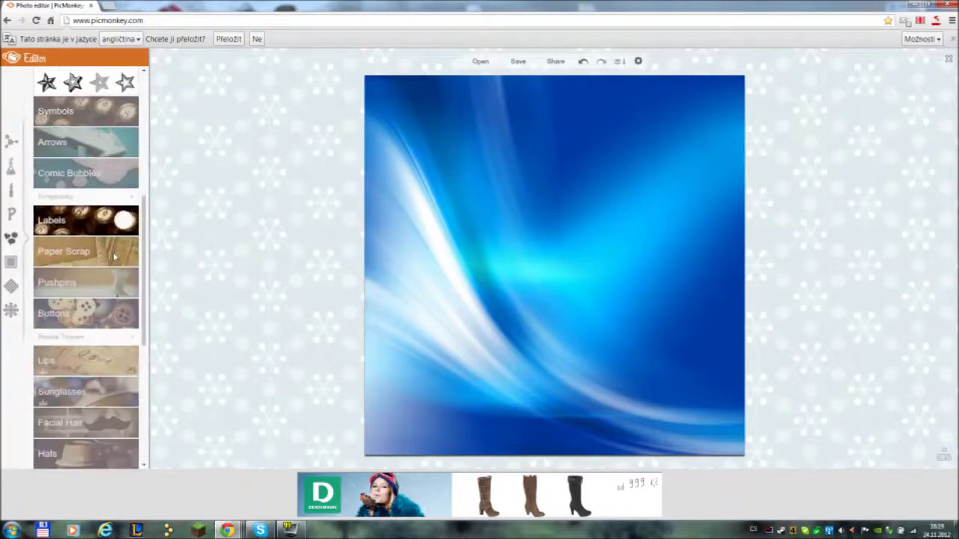
scroll(114, 257, "down", 2)
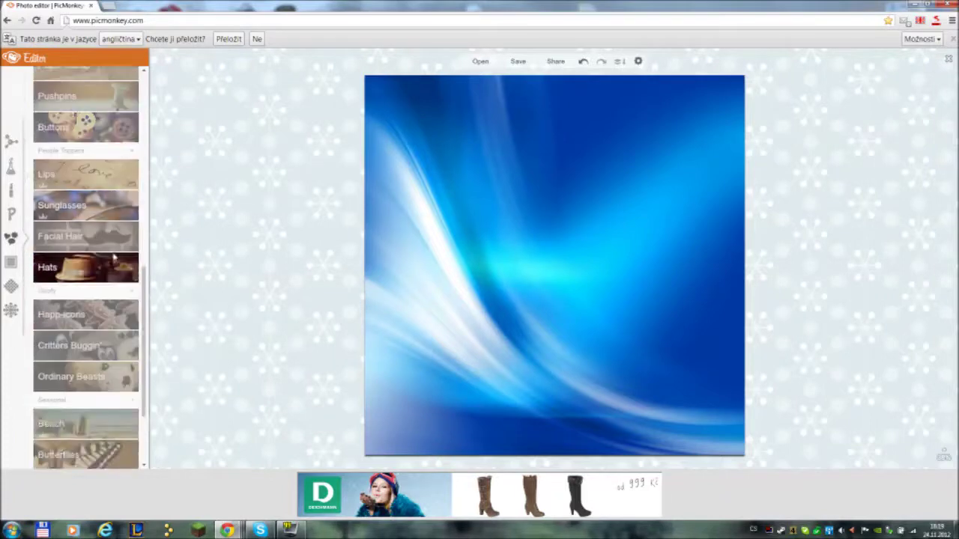
left_click(75, 318)
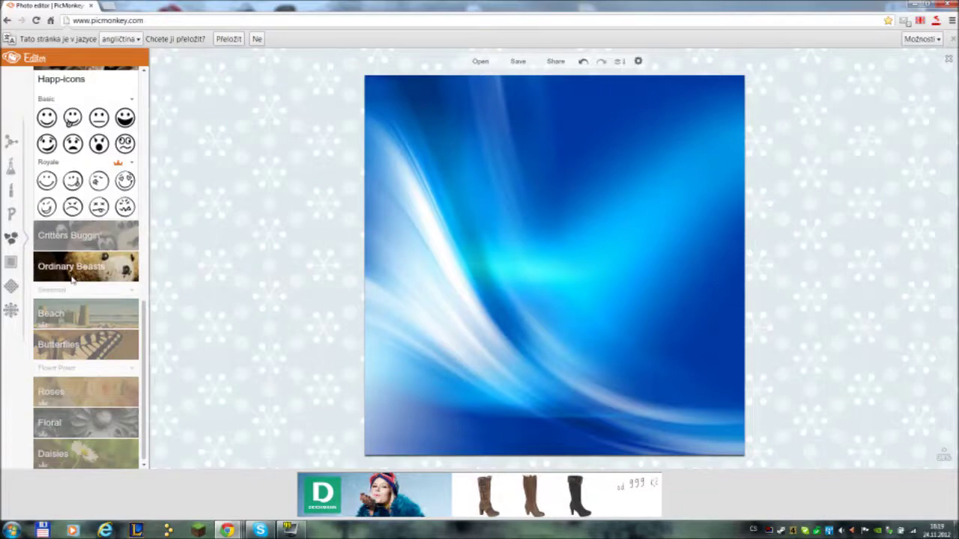
left_click(73, 277)
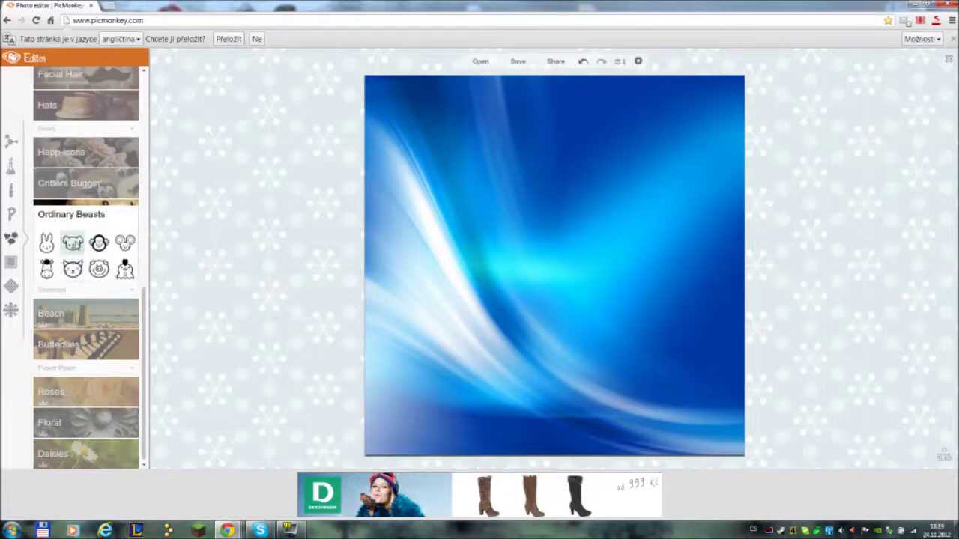
left_click(11, 262)
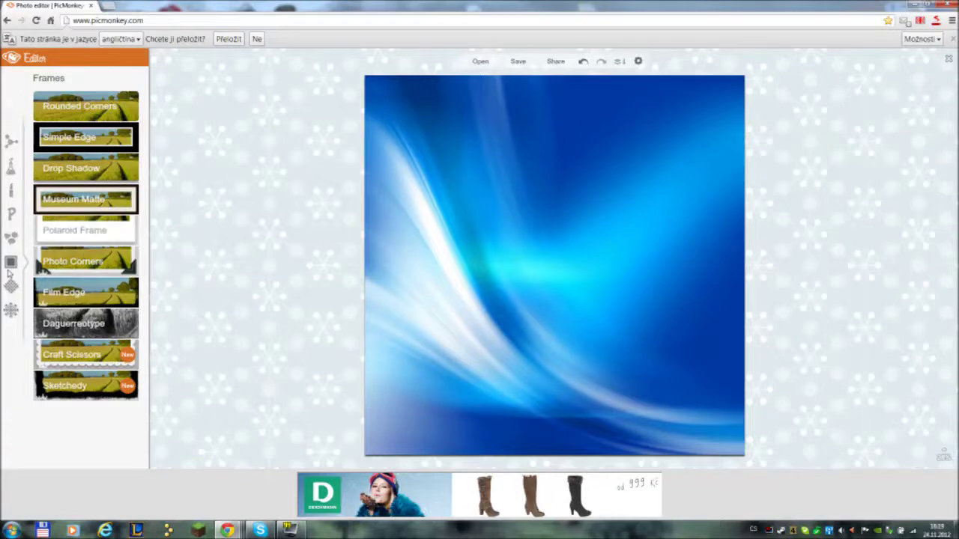
Look through the textures, previewing two Metal variants without applying them, check the themes, and return to the basic edits.
left_click(10, 286)
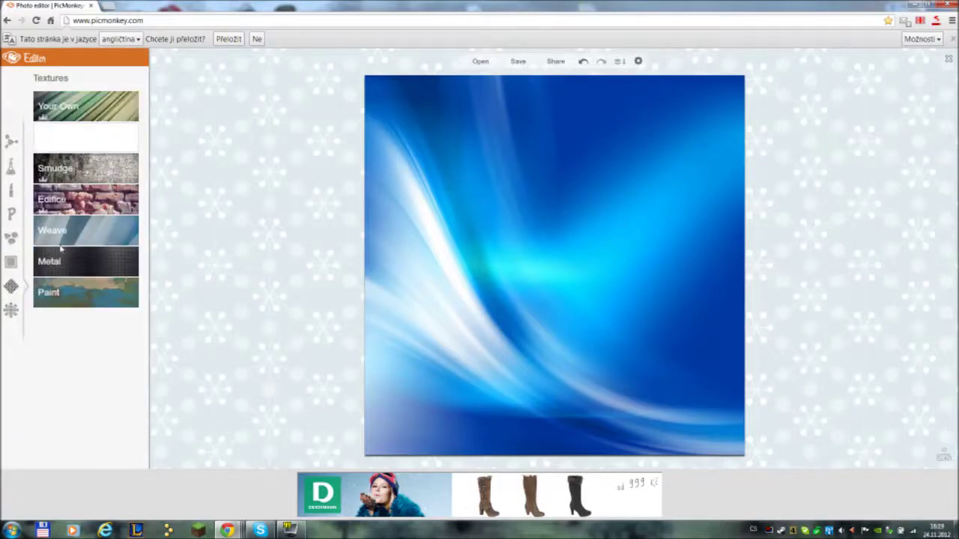
left_click(63, 268)
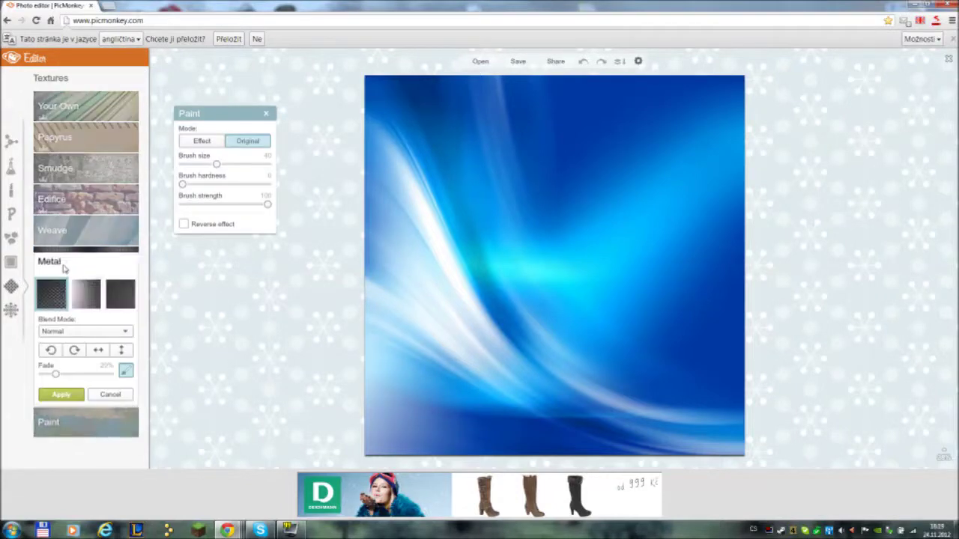
left_click(78, 295)
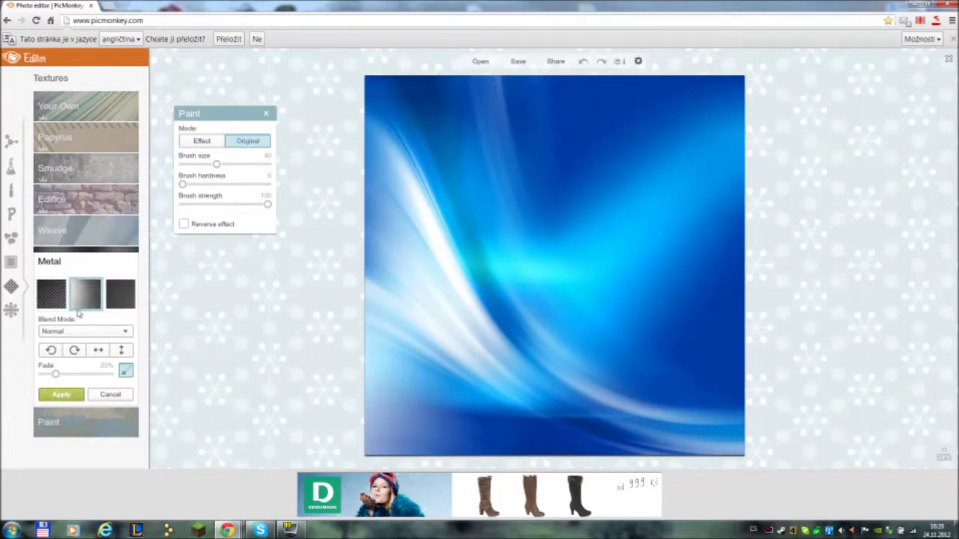
left_click(10, 311)
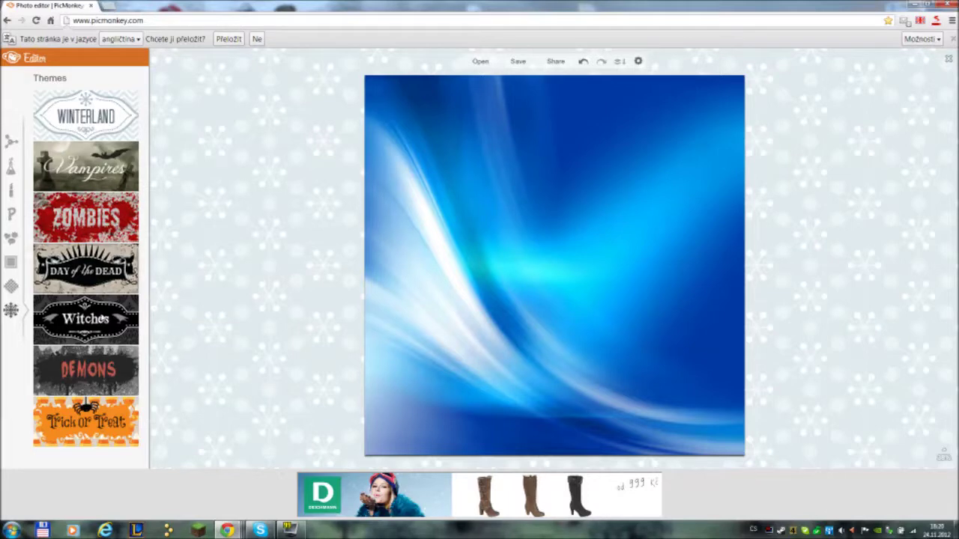
left_click(18, 143)
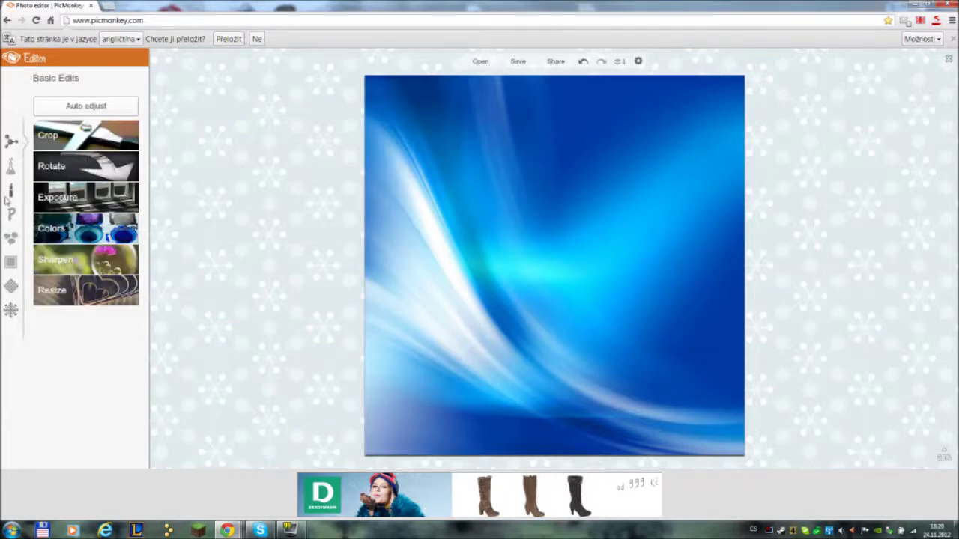
Bring up the settings for saving the photo to the computer, and check the file size and available file formats.
left_click(515, 63)
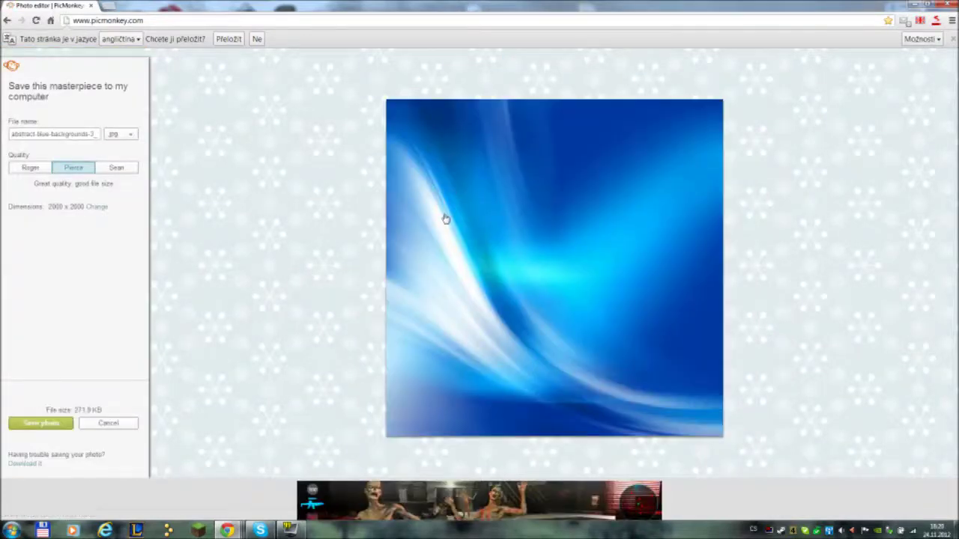
double_click(81, 410)
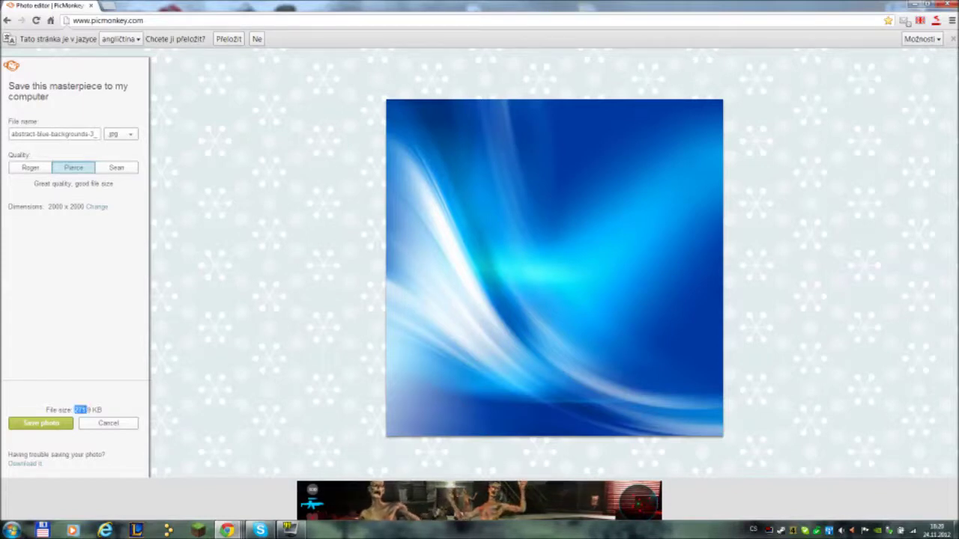
left_click(82, 412)
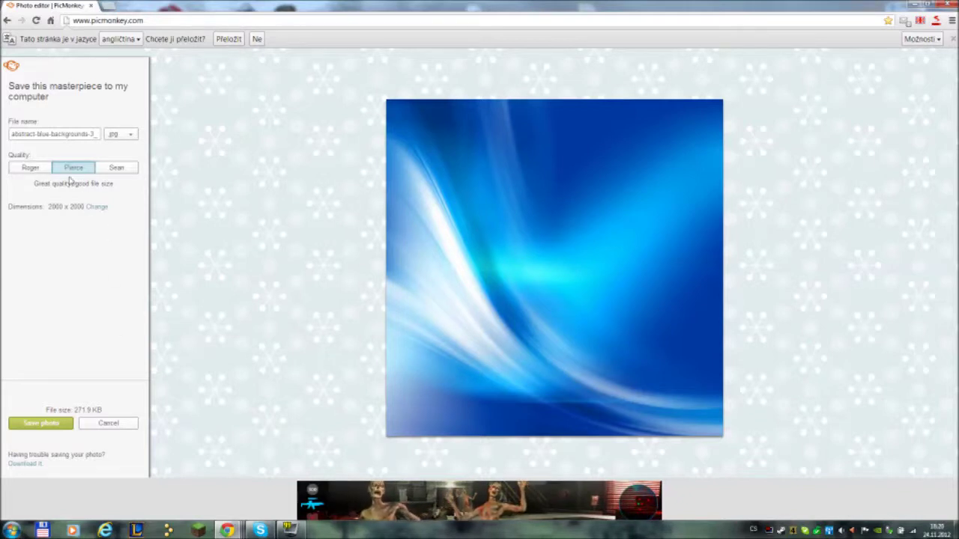
left_click(131, 136)
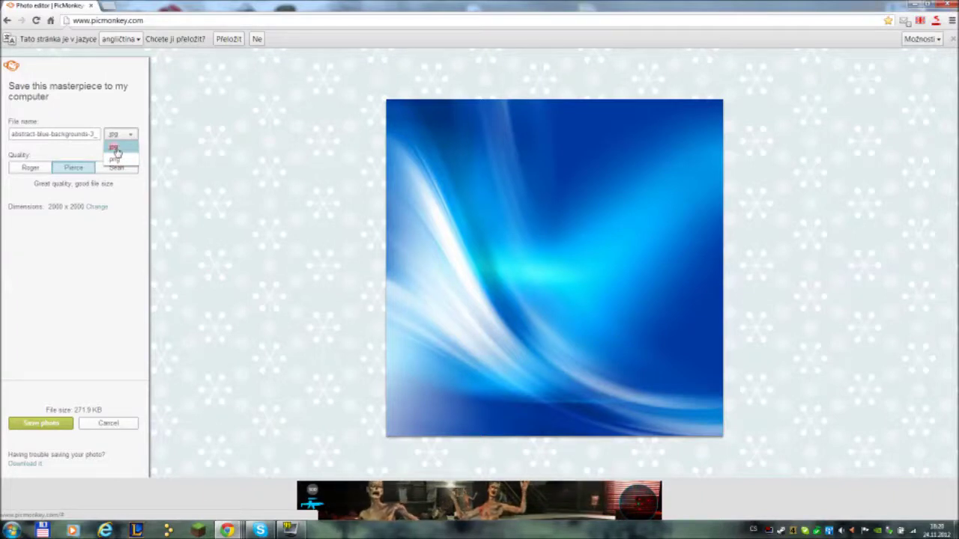
left_click(102, 250)
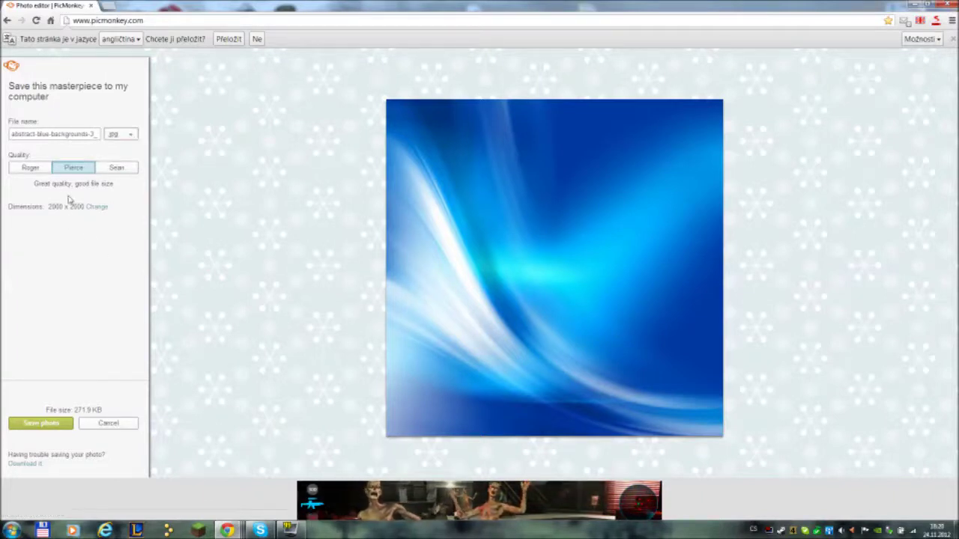
Compare the file sizes of the Sean, Pierce and Roger quality levels, and set the quality back to Pierce.
left_click(119, 170)
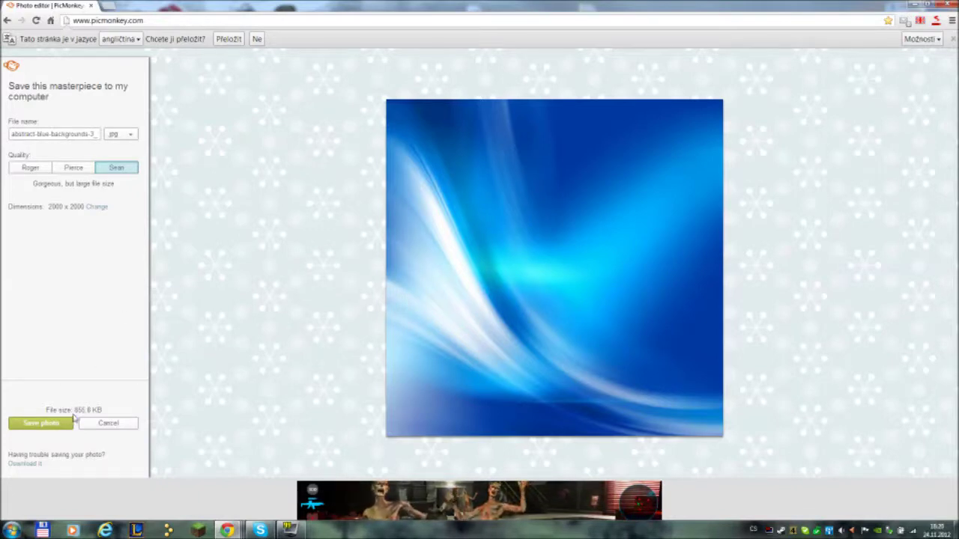
left_click(71, 168)
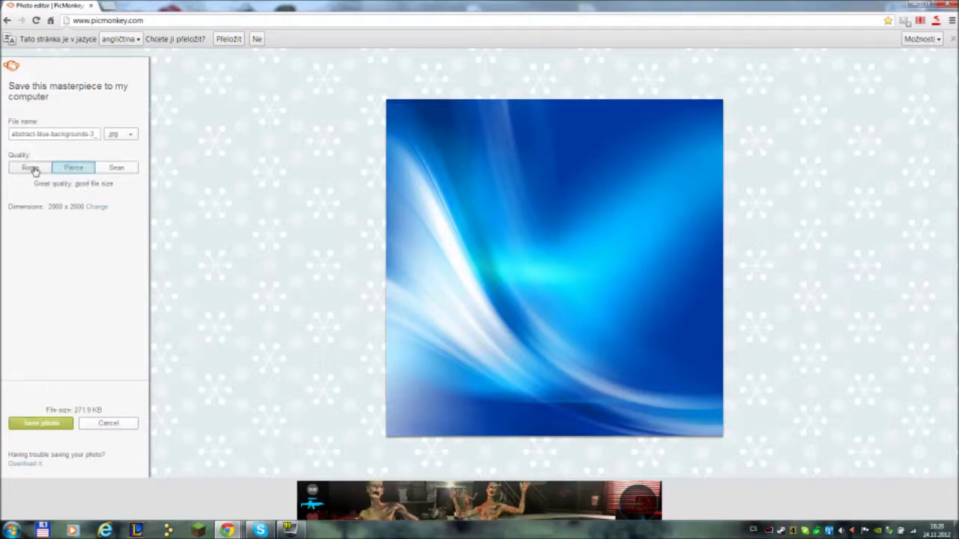
left_click(30, 168)
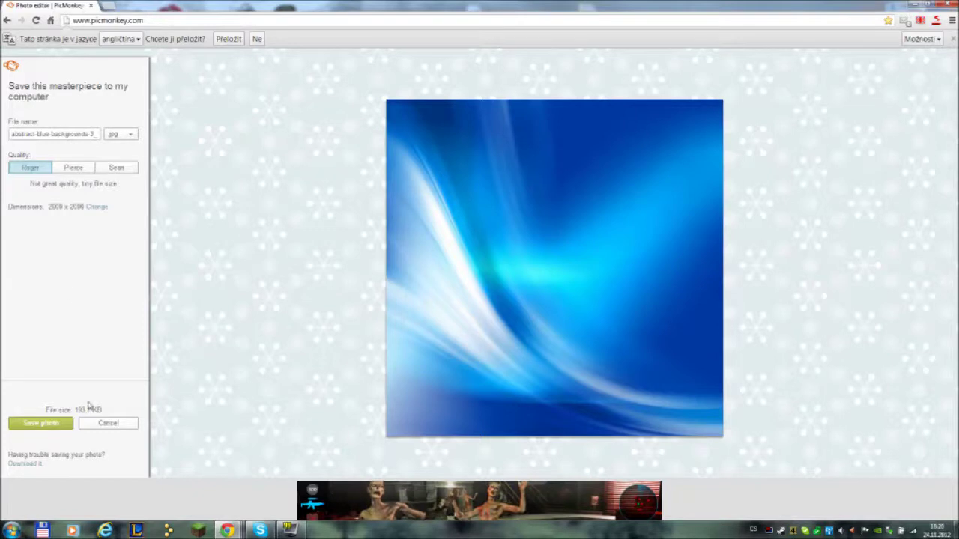
left_click(72, 170)
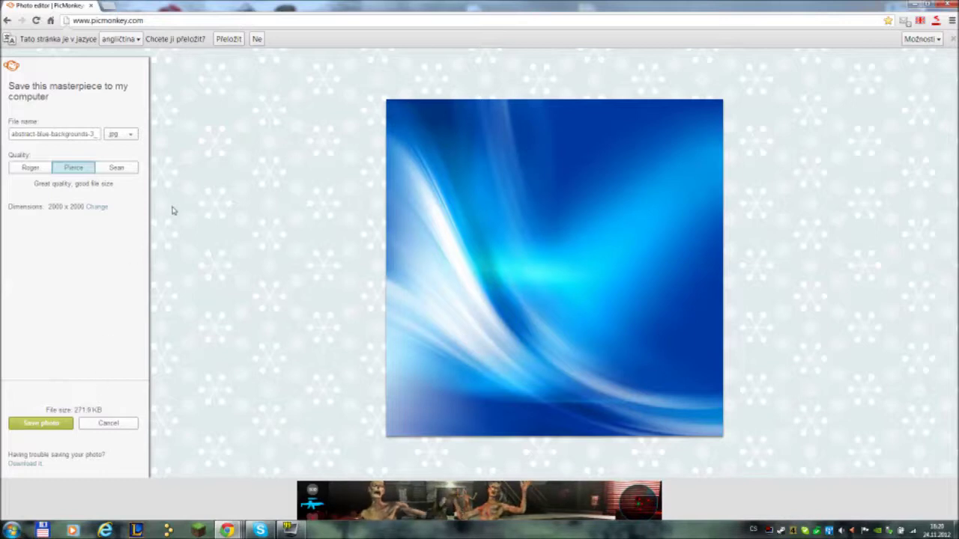
Try the png file format for the saved photo, and switch the format back to jpg.
left_click(126, 134)
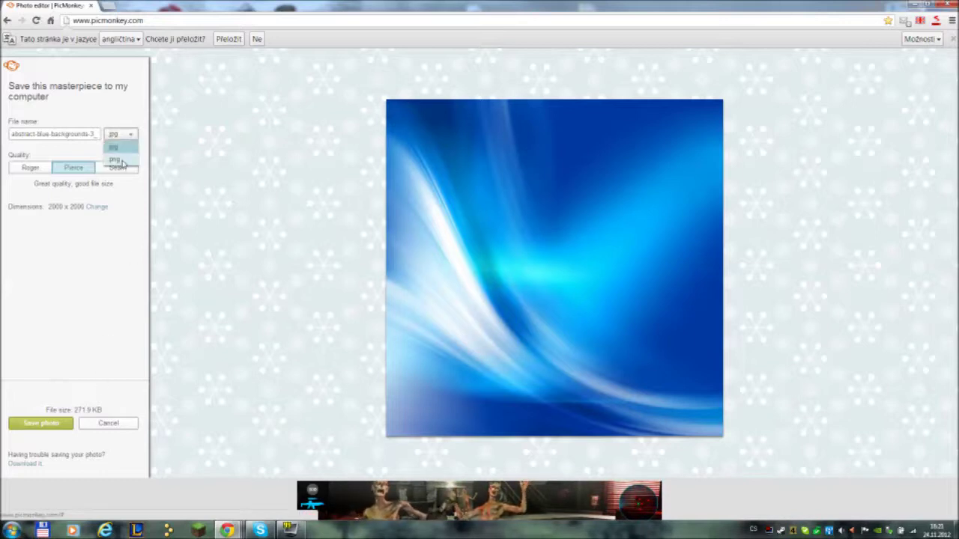
left_click(117, 160)
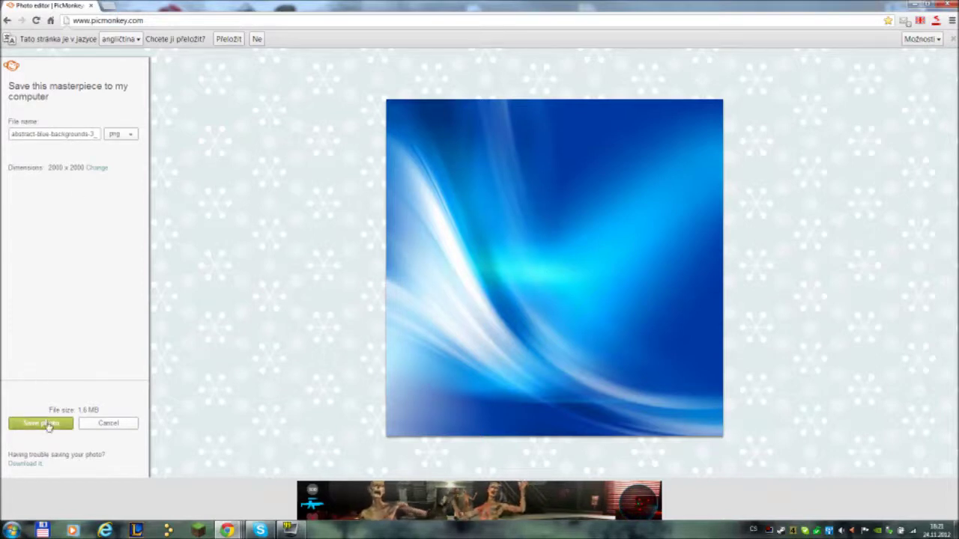
left_click(127, 135)
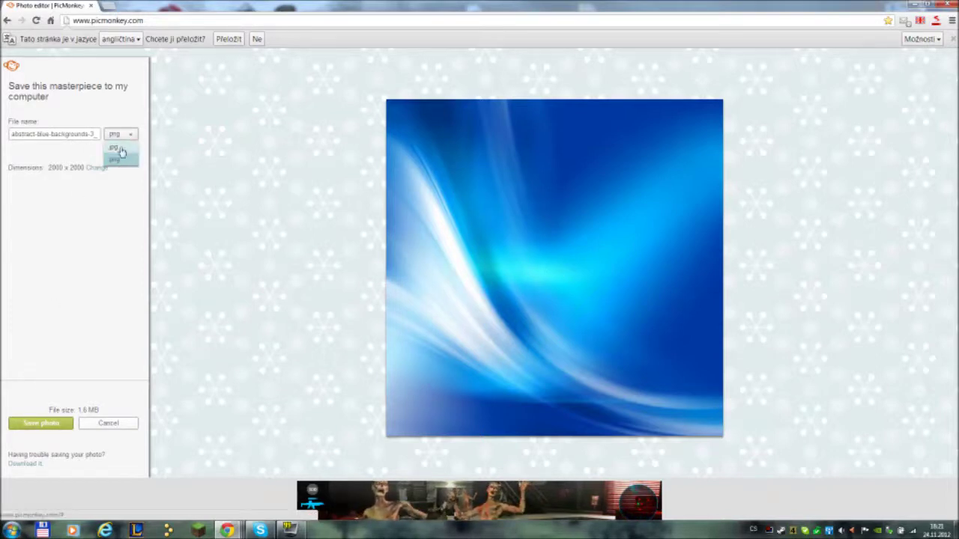
left_click(123, 148)
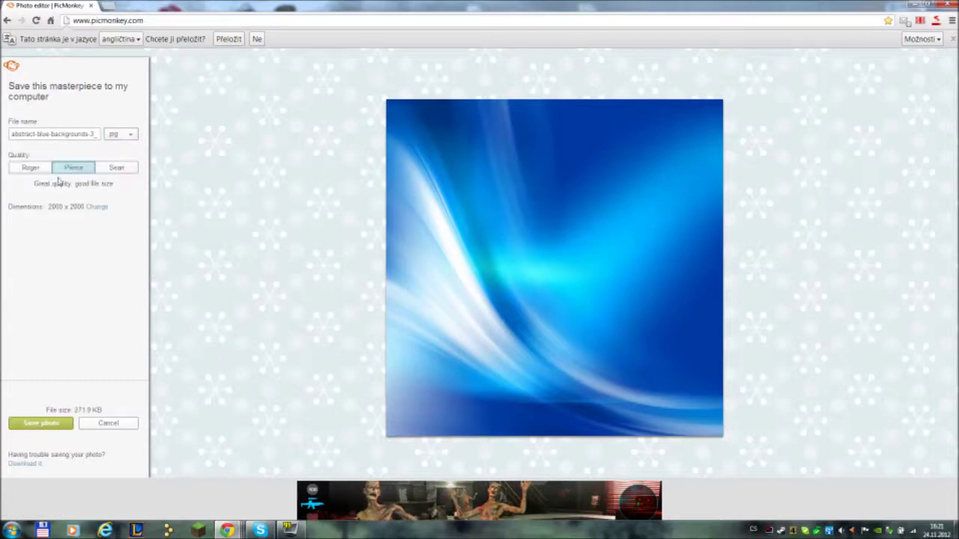
Save the photo to the desktop as "YT pozadí", accepting the added jpg extension.
left_click(37, 424)
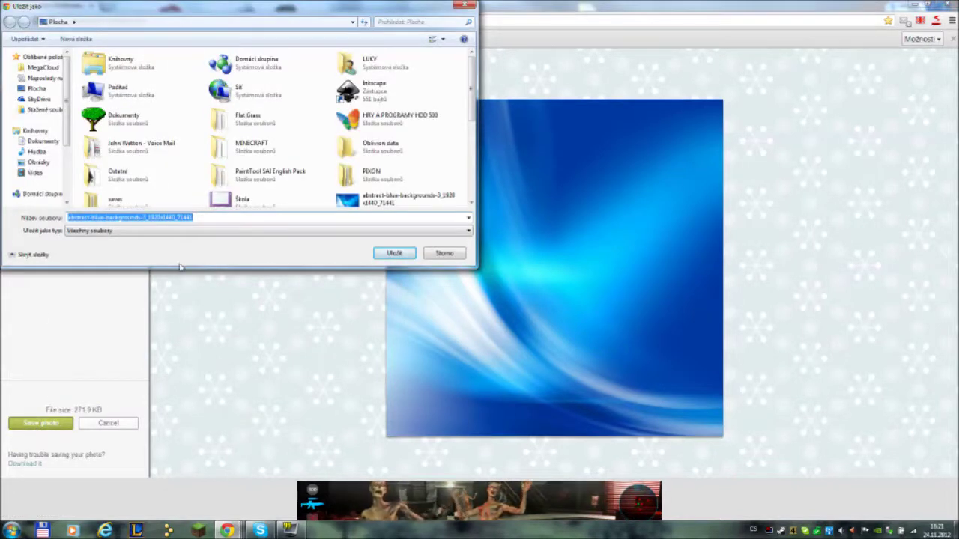
type("YT pozadí")
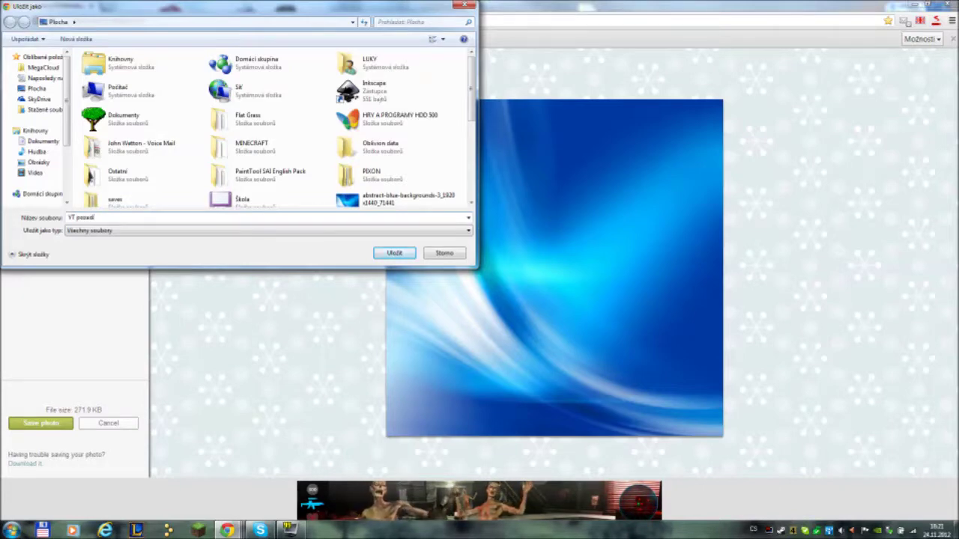
key("Return")
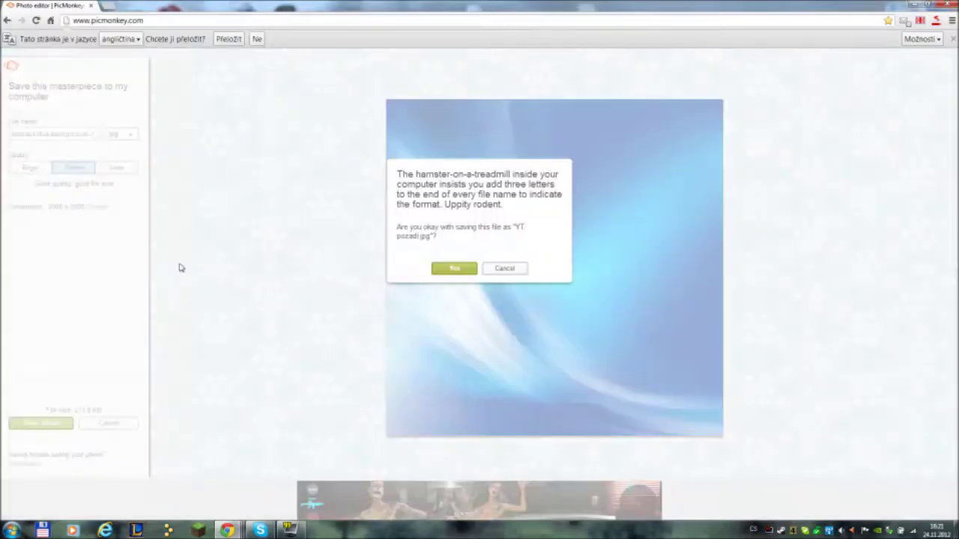
left_click(453, 269)
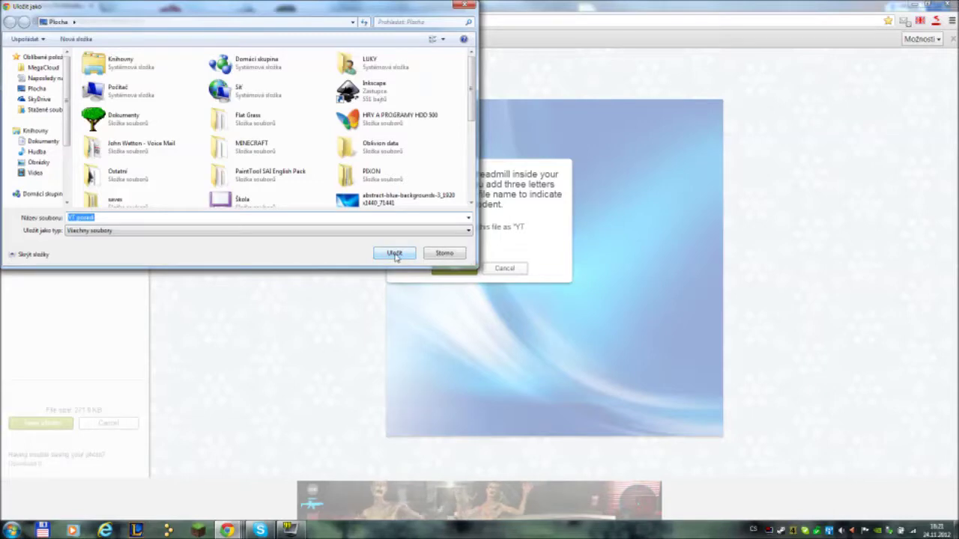
left_click(395, 255)
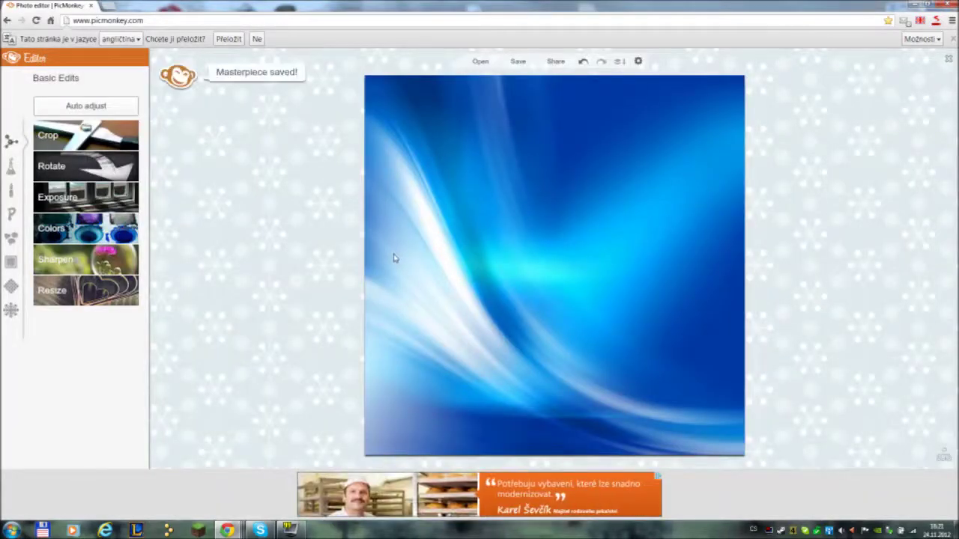